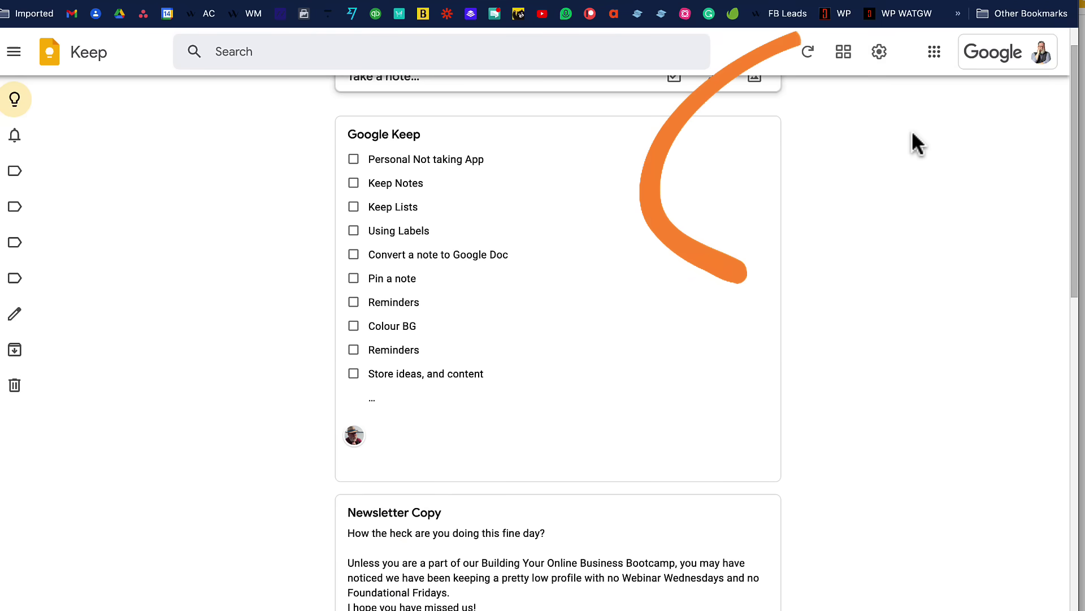
# Step: Relaunch Keep from the Google apps launcher so the notes list loads from the top
pyautogui.click(934, 54)
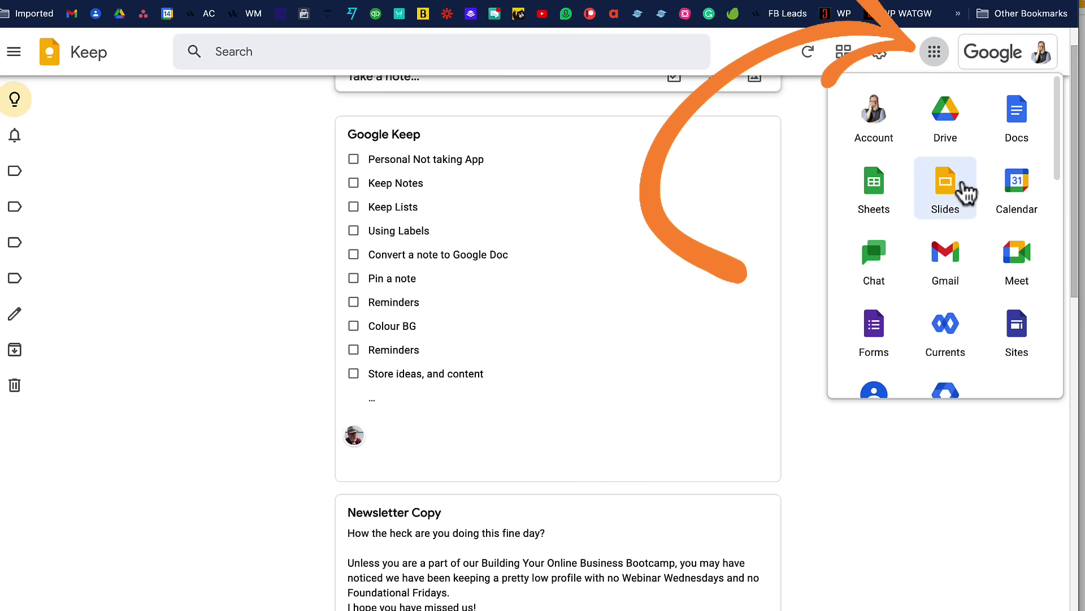
pyautogui.scroll(-9, 961, 198)
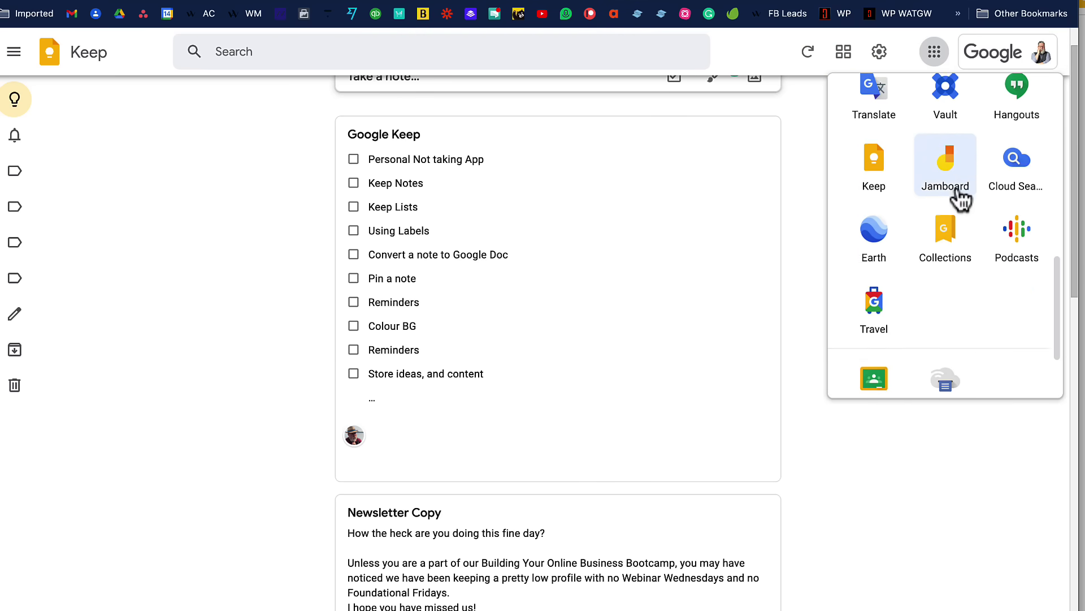
pyautogui.click(877, 184)
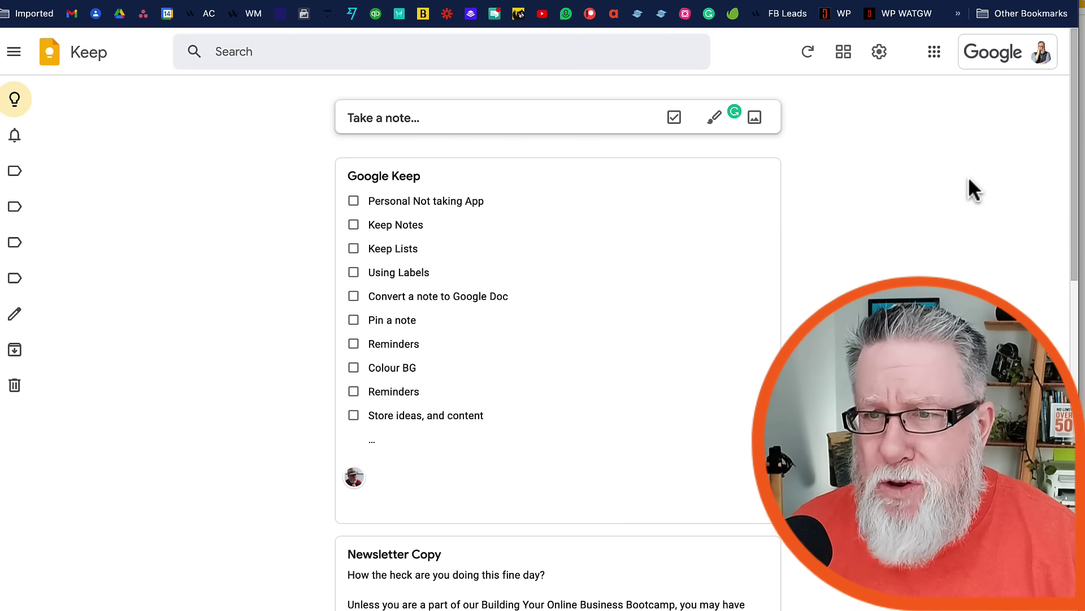
pyautogui.moveTo(775, 216)
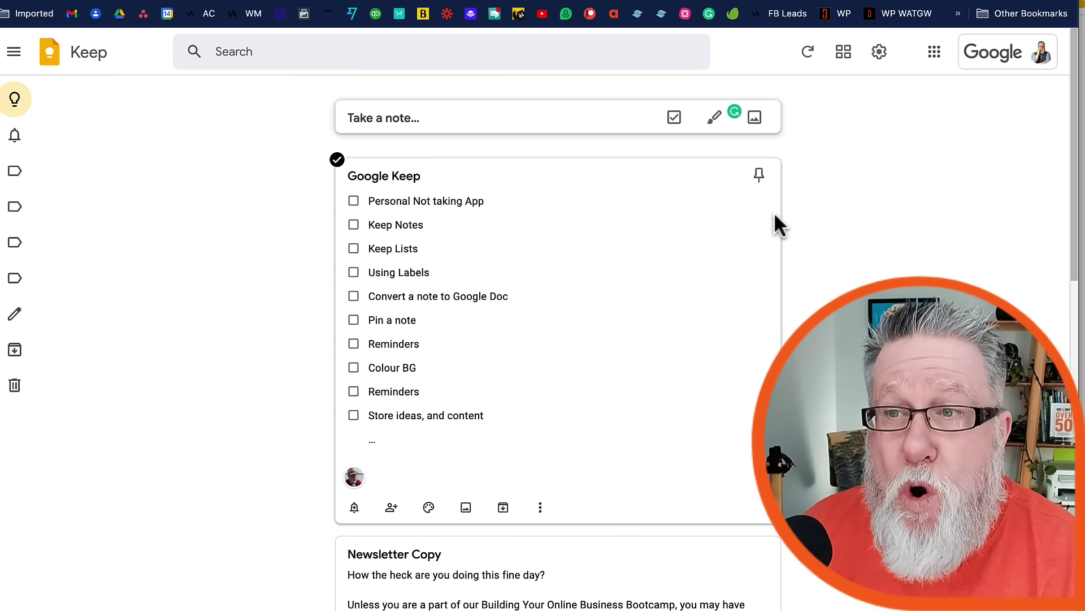
# Step: Tick off Personal Not taking App, Keep Notes and Keep Lists in the Google Keep checklist
pyautogui.click(774, 215)
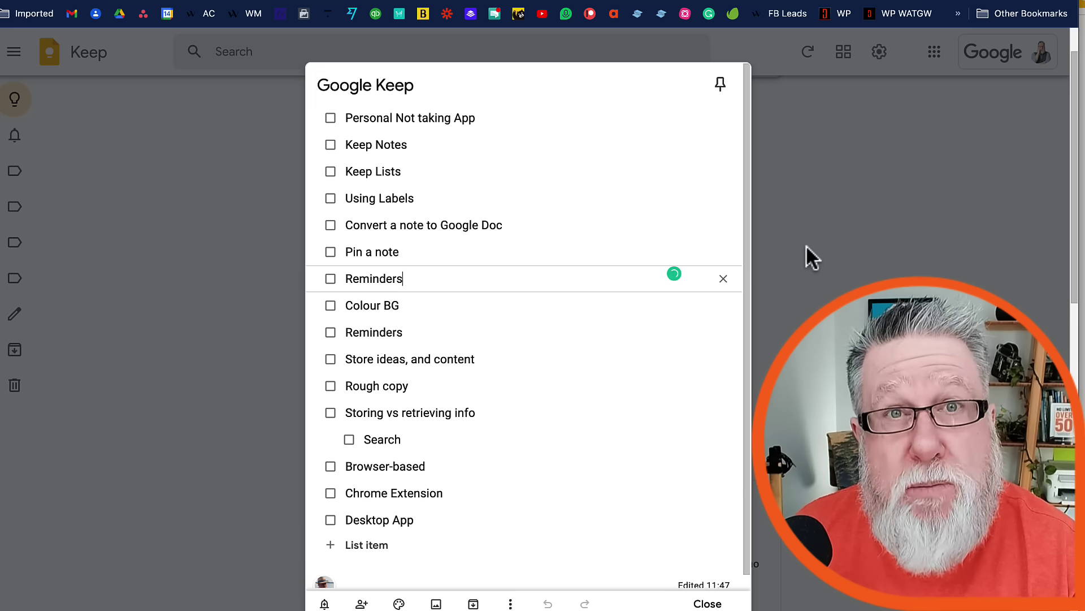
pyautogui.click(330, 118)
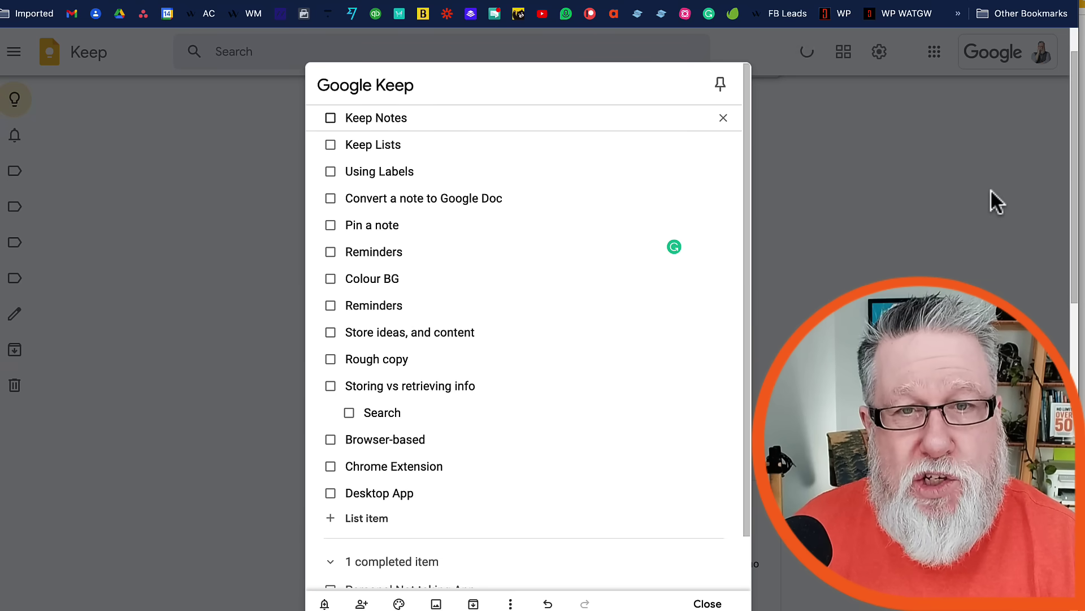
pyautogui.click(330, 117)
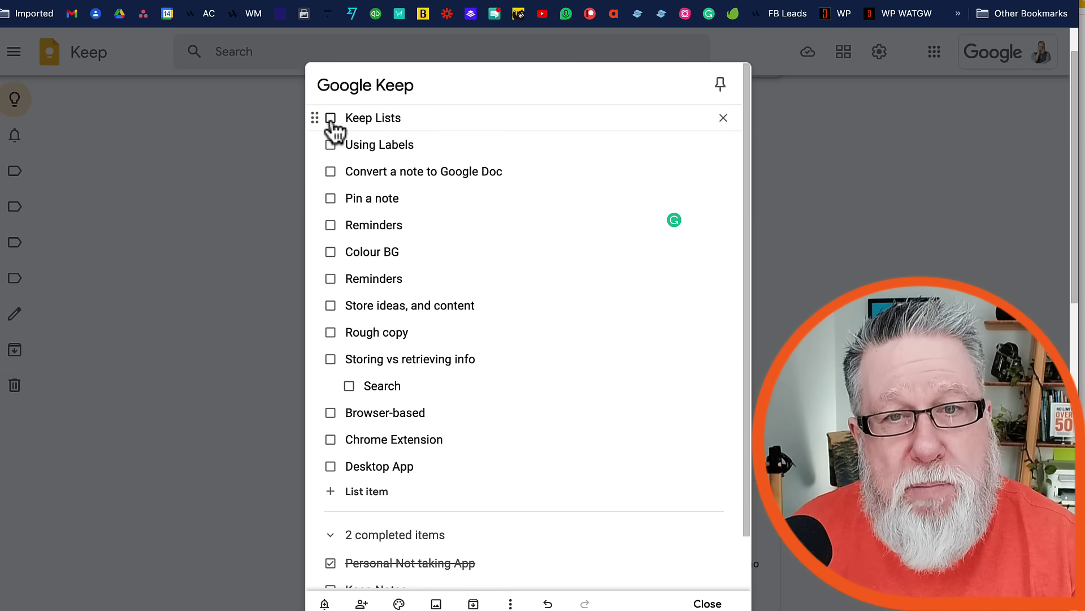
pyautogui.click(331, 119)
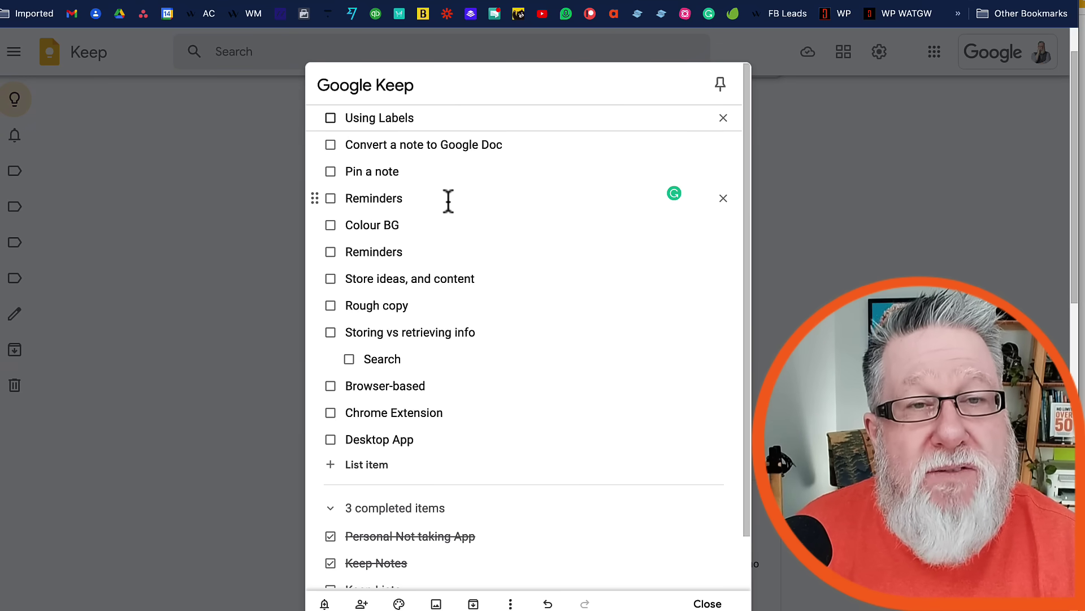
pyautogui.scroll(-2, 448, 201)
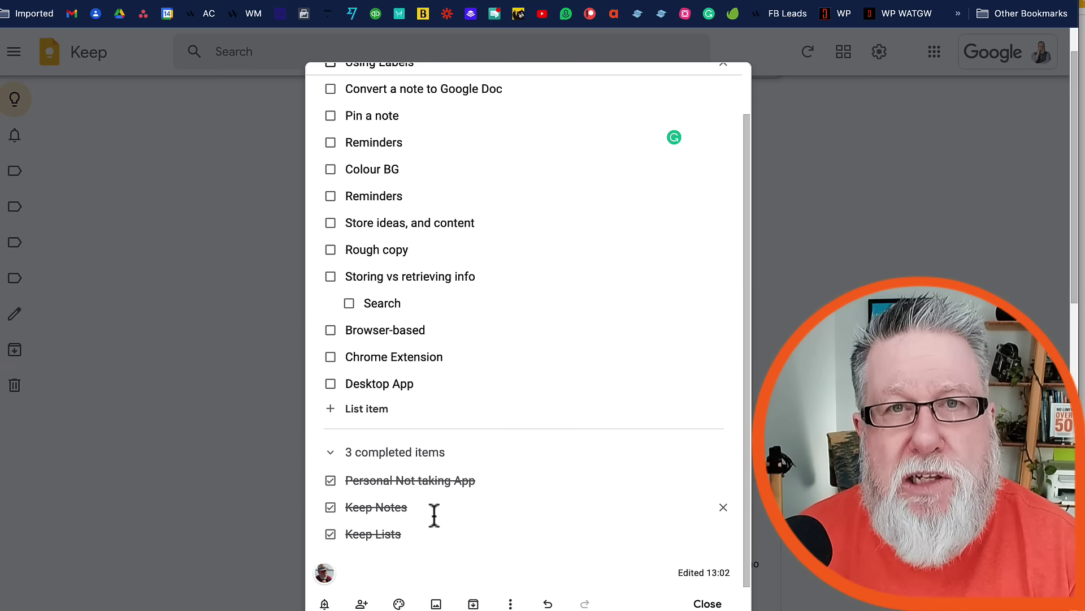
# Step: Close the checklist and open the Newsletter Copy note
pyautogui.press('Escape')
pyautogui.scroll(-3, 571, 311)
pyautogui.click(571, 312)
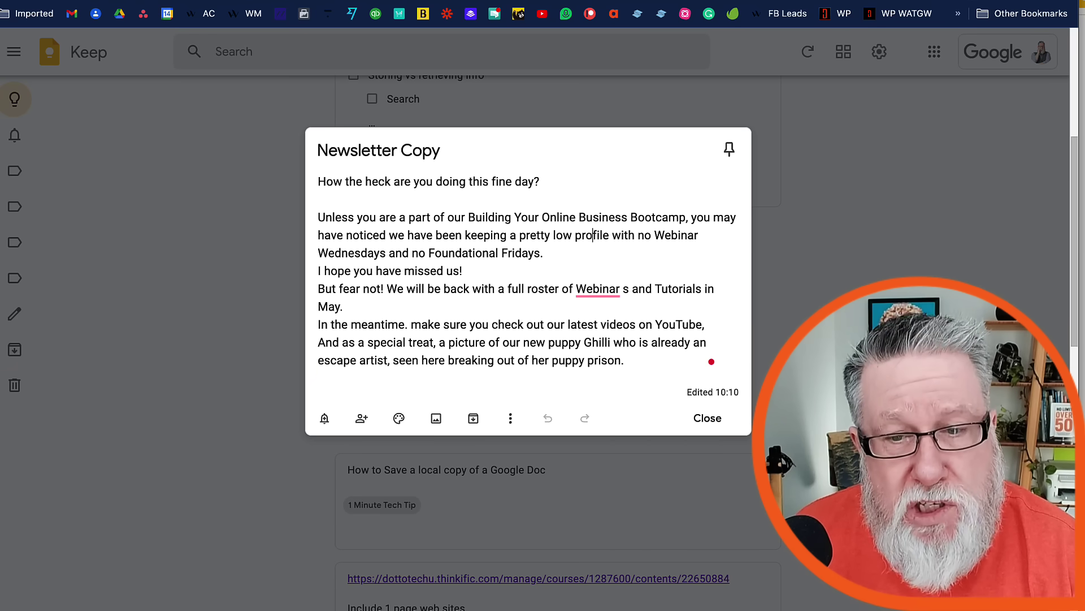
# Step: Insert the puppy photo IMG_0094.jpeg from Downloads into Newsletter Copy, then close the note
pyautogui.click(442, 429)
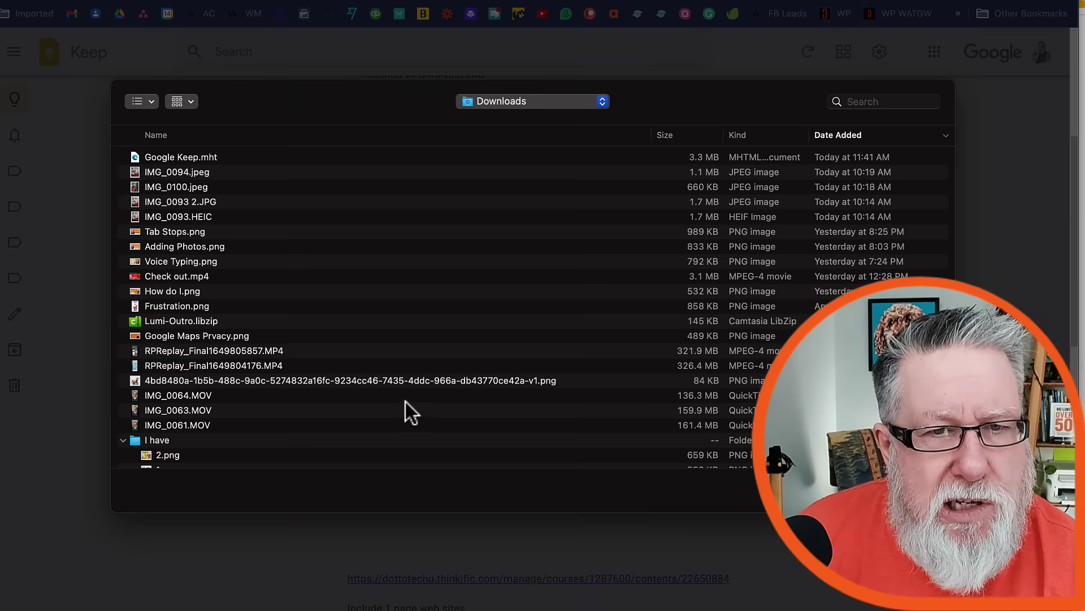
pyautogui.click(191, 174)
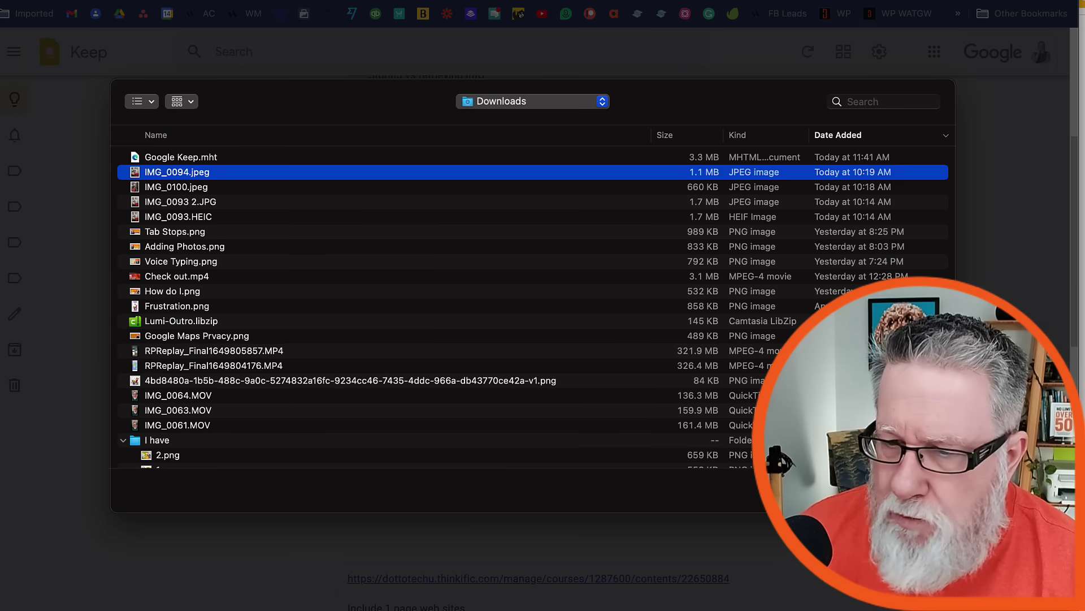
pyautogui.press('Return')
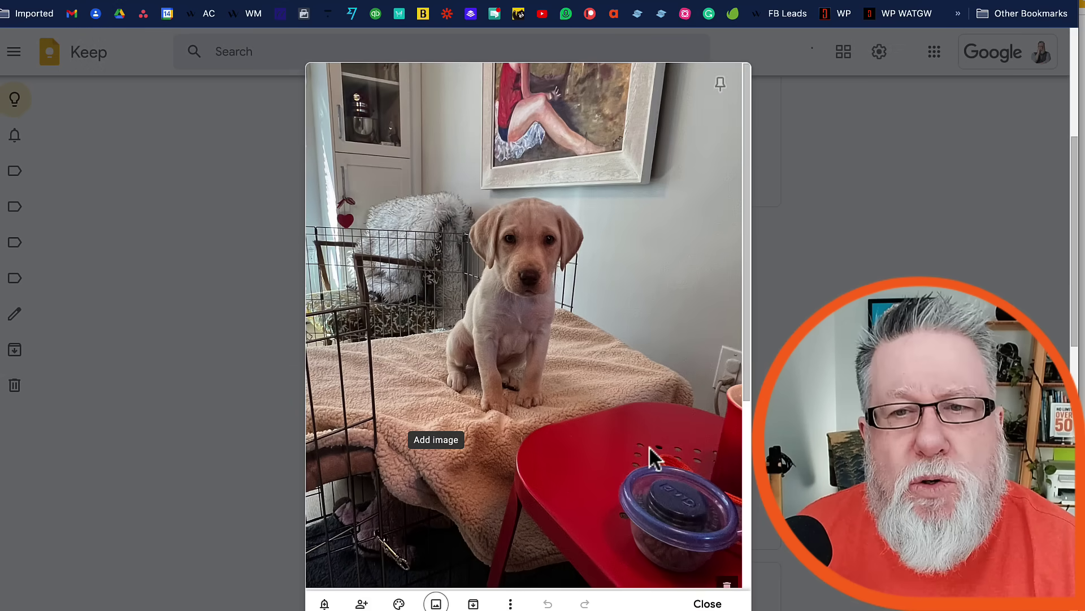
pyautogui.scroll(-3, 649, 447)
pyautogui.scroll(-1, 649, 446)
pyautogui.scroll(5, 649, 446)
pyautogui.press('Escape')
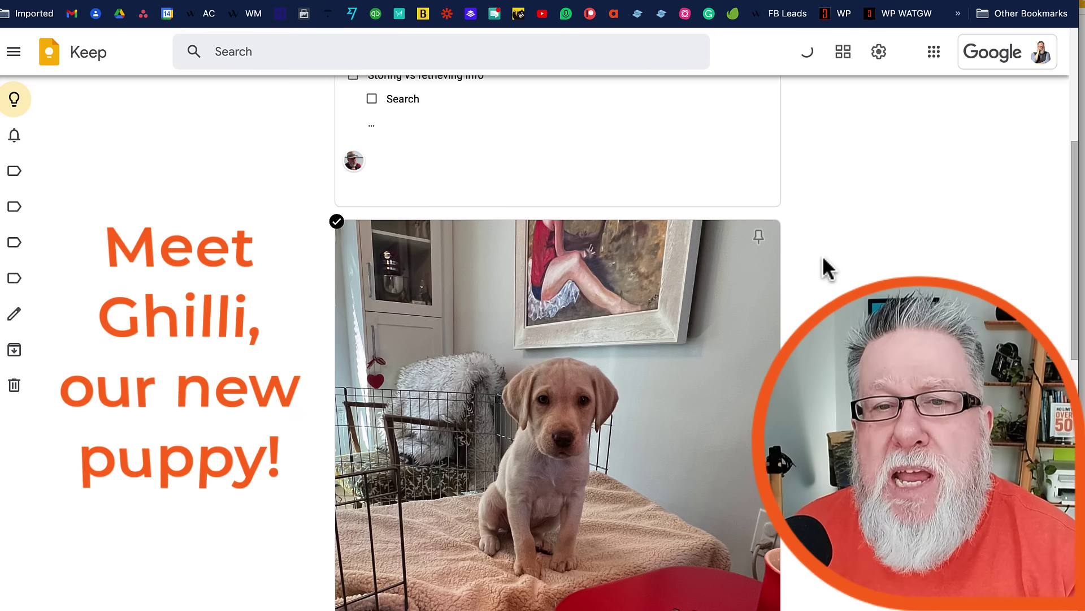
pyautogui.scroll(5, 823, 267)
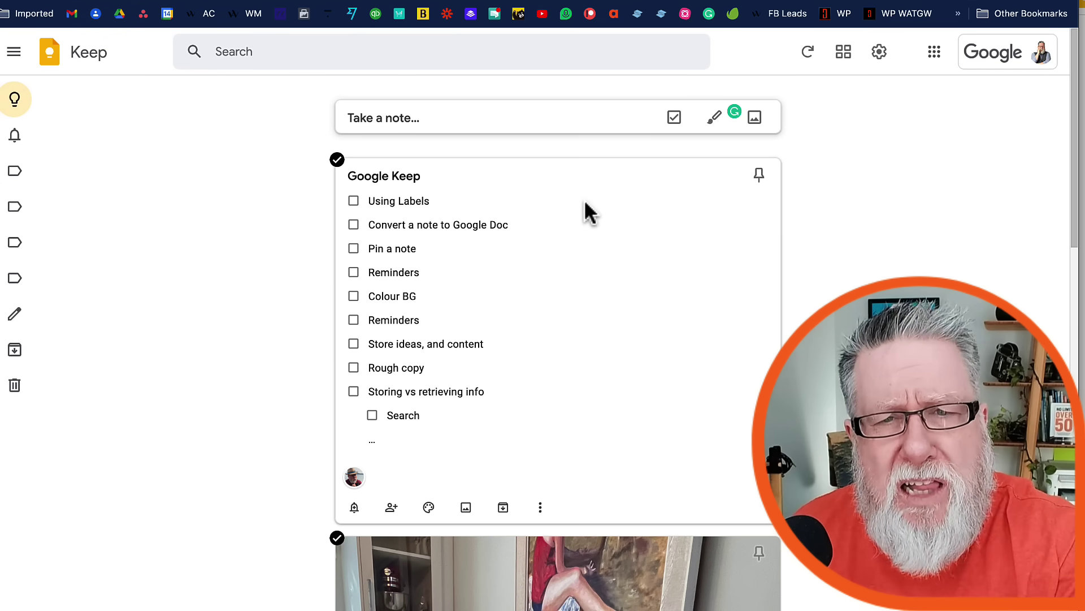
pyautogui.click(844, 52)
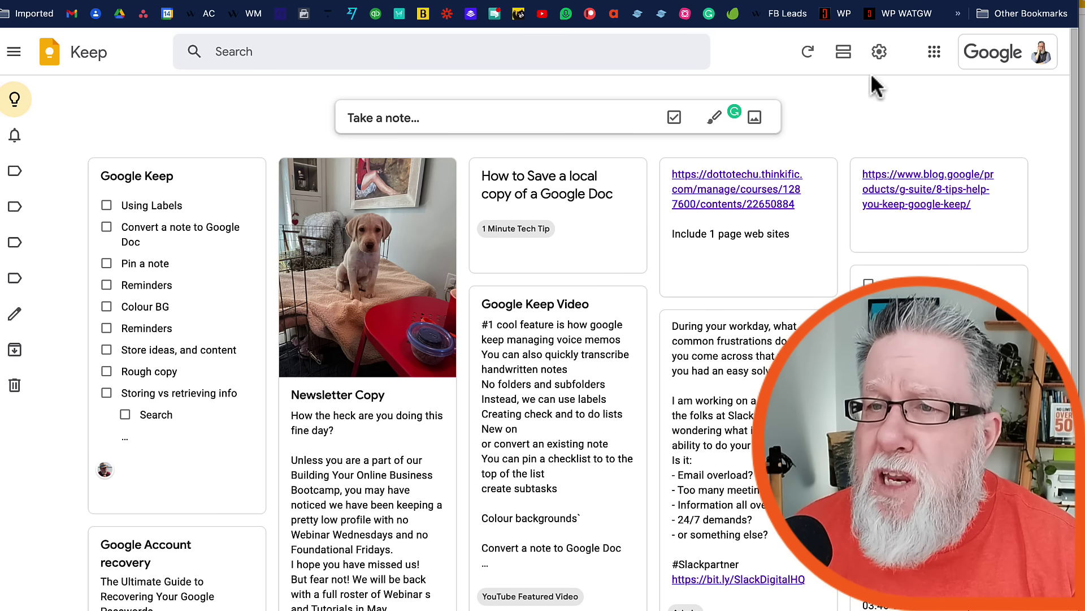
pyautogui.click(843, 57)
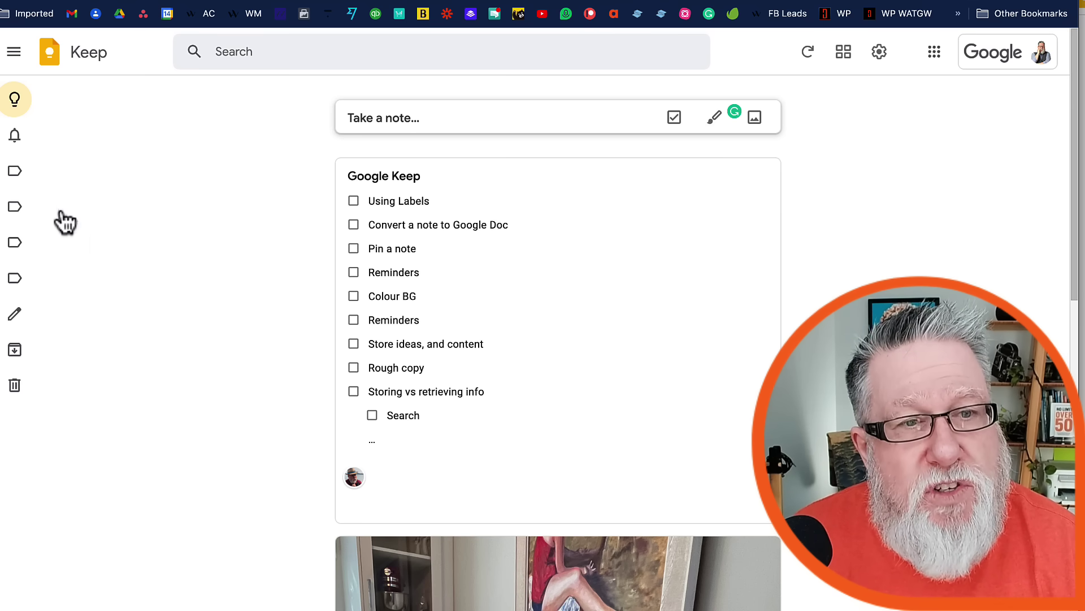
# Step: Browse the 1 Minute Tech Tip, Admin and Reminders views, then return to all Notes
pyautogui.moveTo(9, 181)
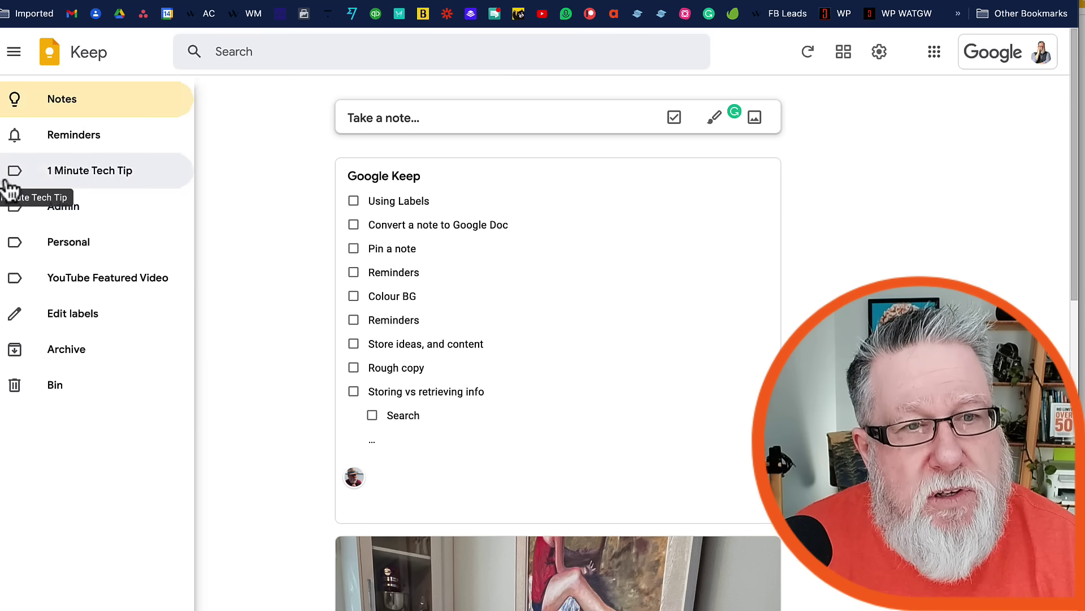
pyautogui.click(82, 177)
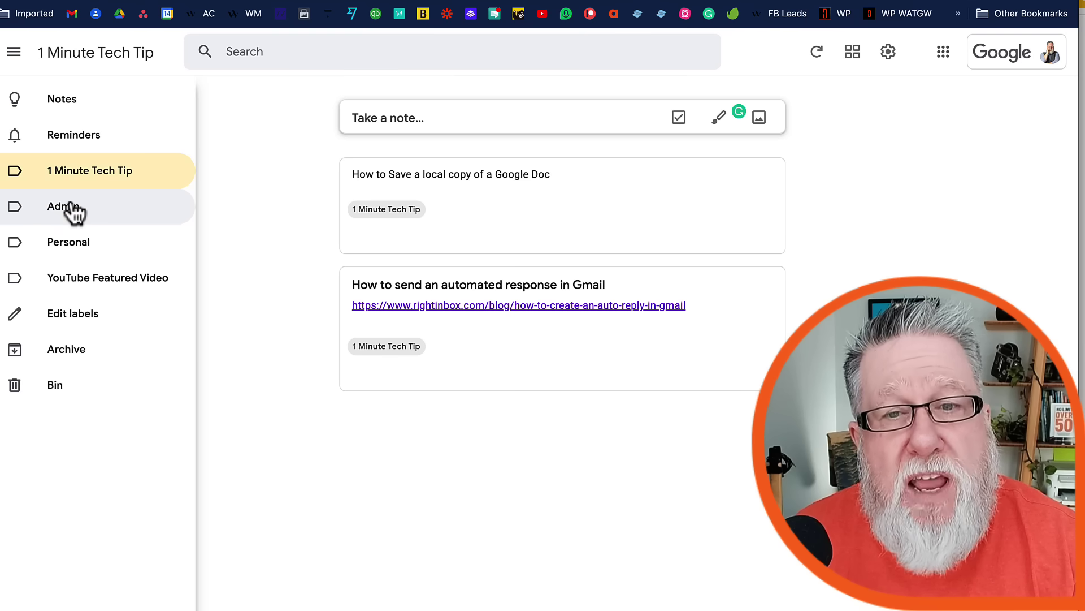
pyautogui.click(73, 208)
pyautogui.click(80, 146)
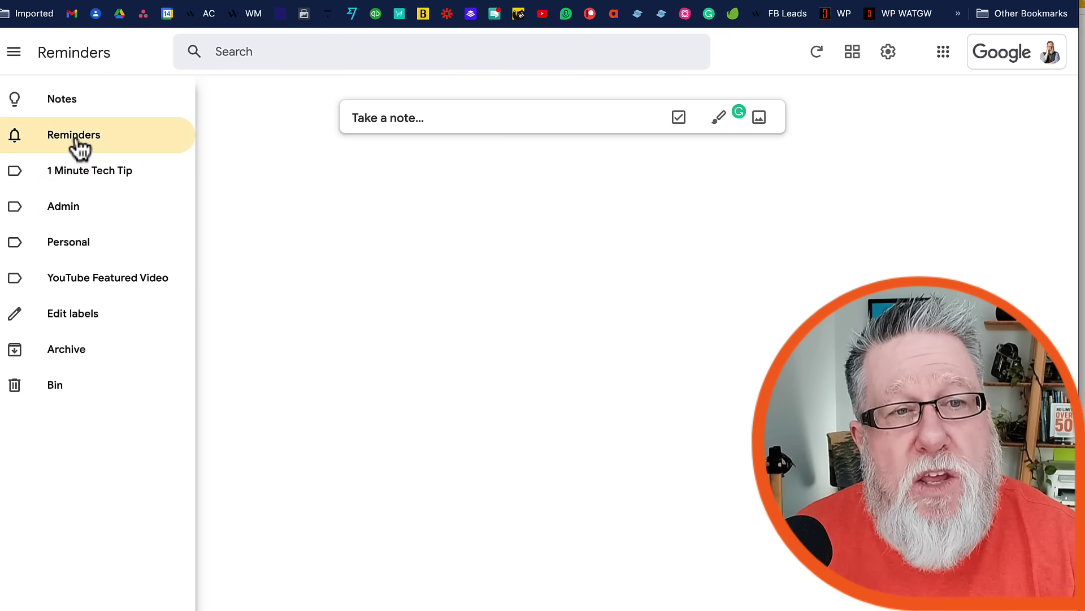
pyautogui.click(71, 113)
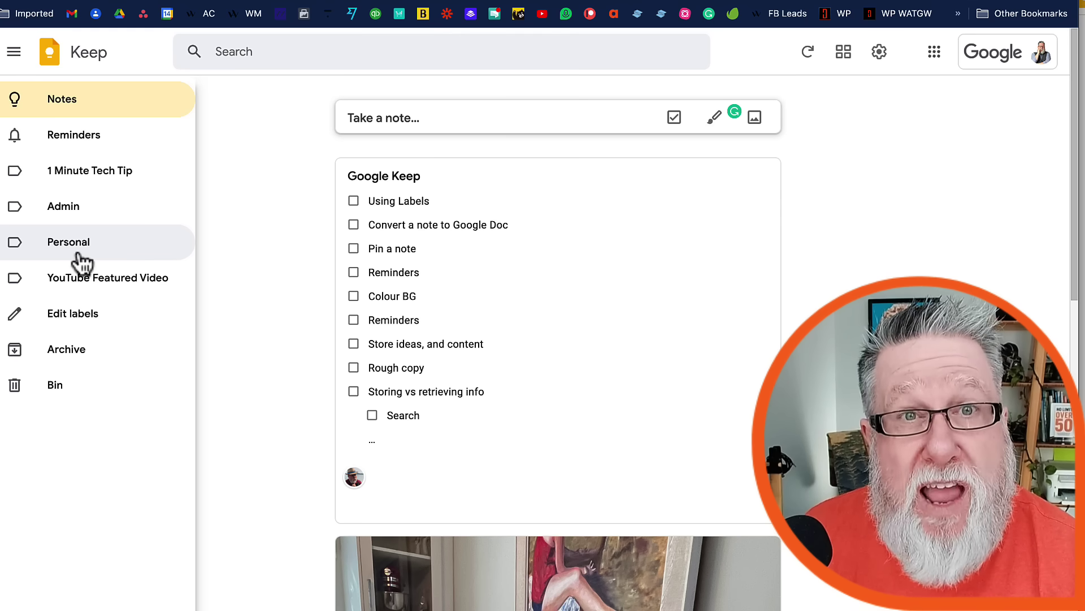
# Step: Browse the search page's note types and labels, exit search, and tick off Using Labels
pyautogui.click(311, 60)
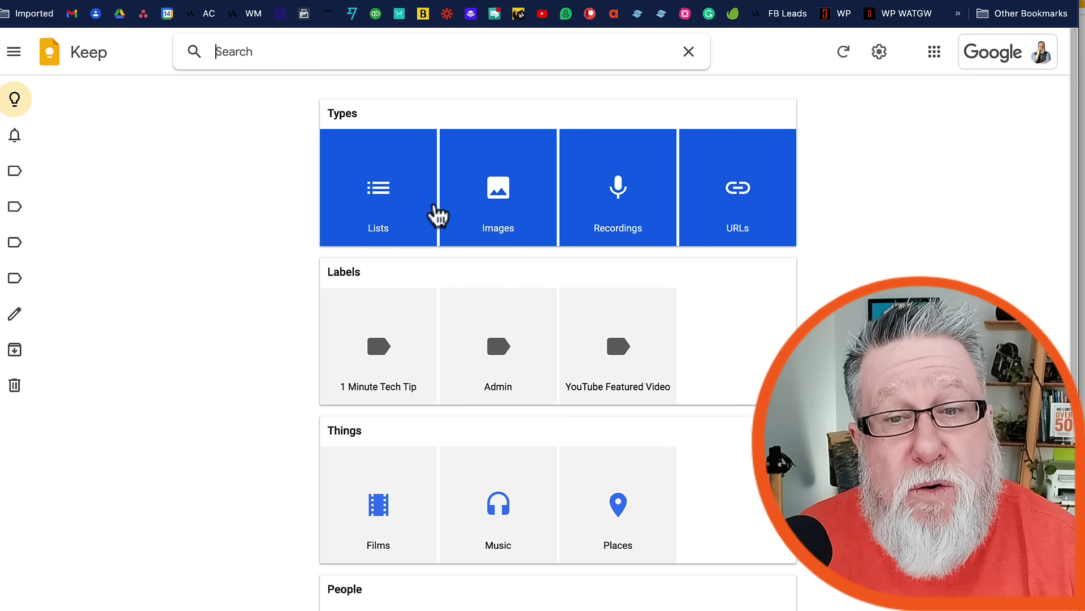
pyautogui.scroll(-2, 537, 252)
pyautogui.scroll(-1, 533, 249)
pyautogui.scroll(2, 533, 250)
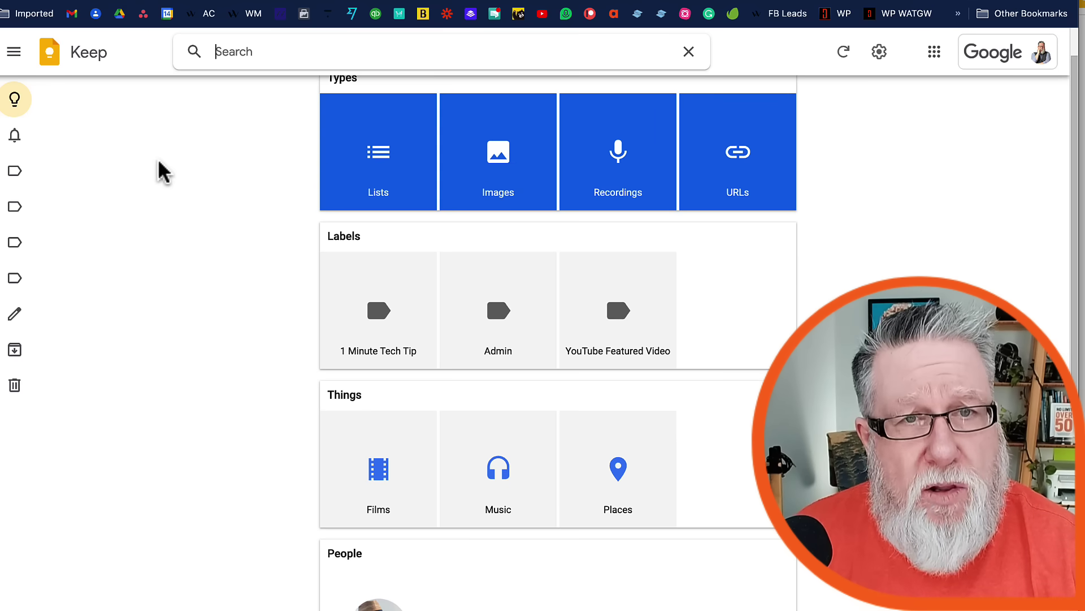
pyautogui.scroll(1, 164, 171)
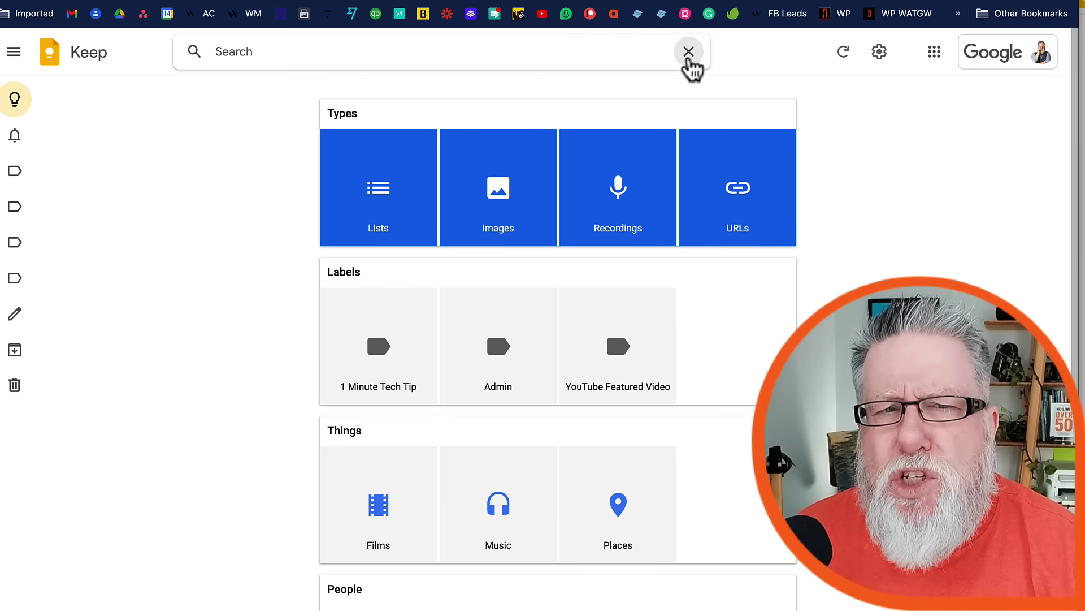
pyautogui.click(687, 52)
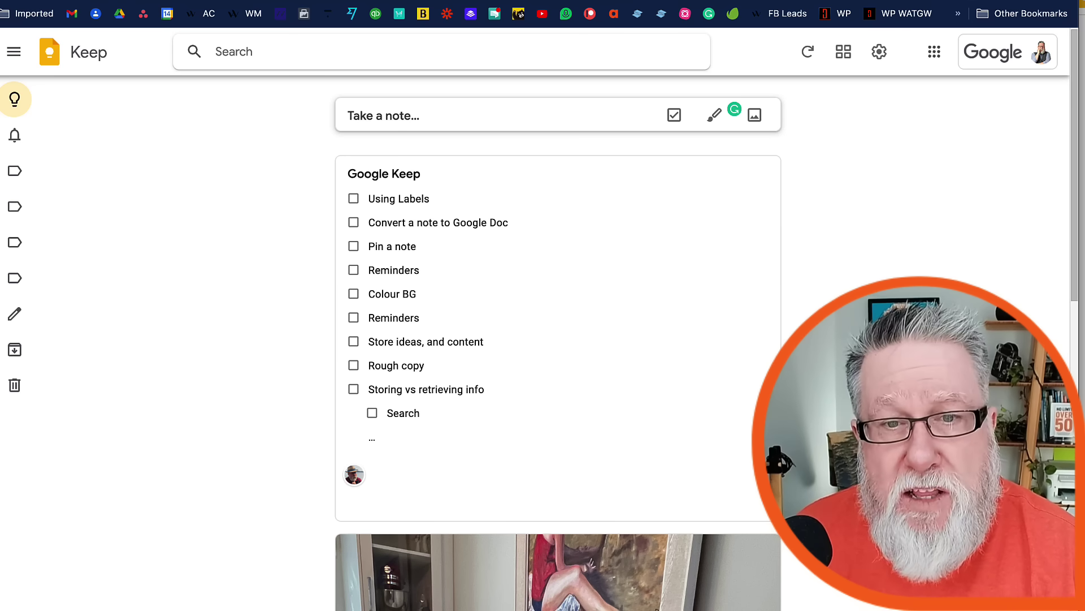
pyautogui.click(353, 198)
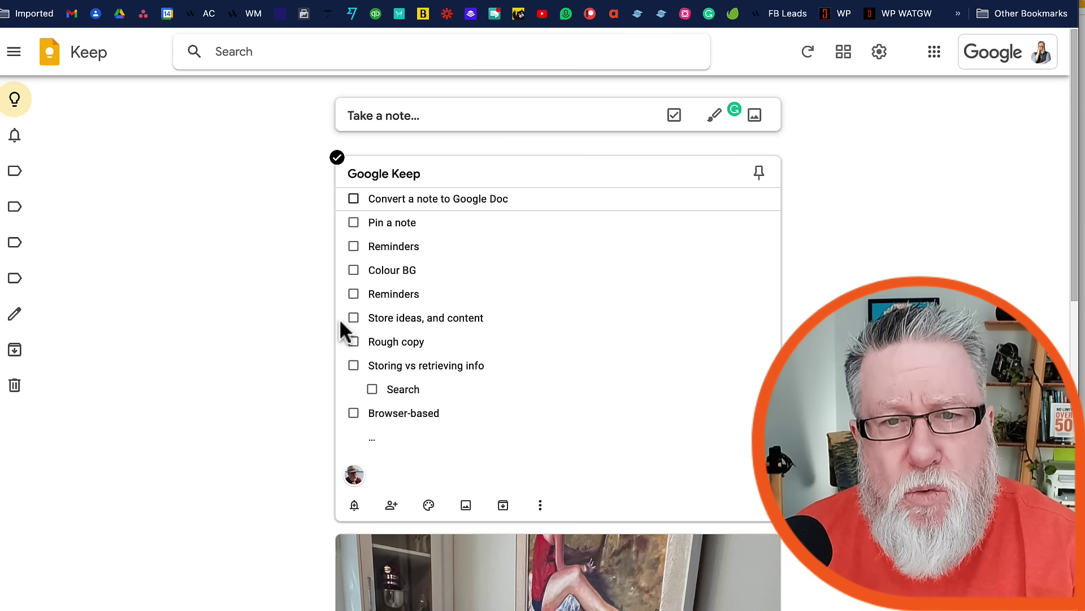
pyautogui.scroll(-1, 348, 325)
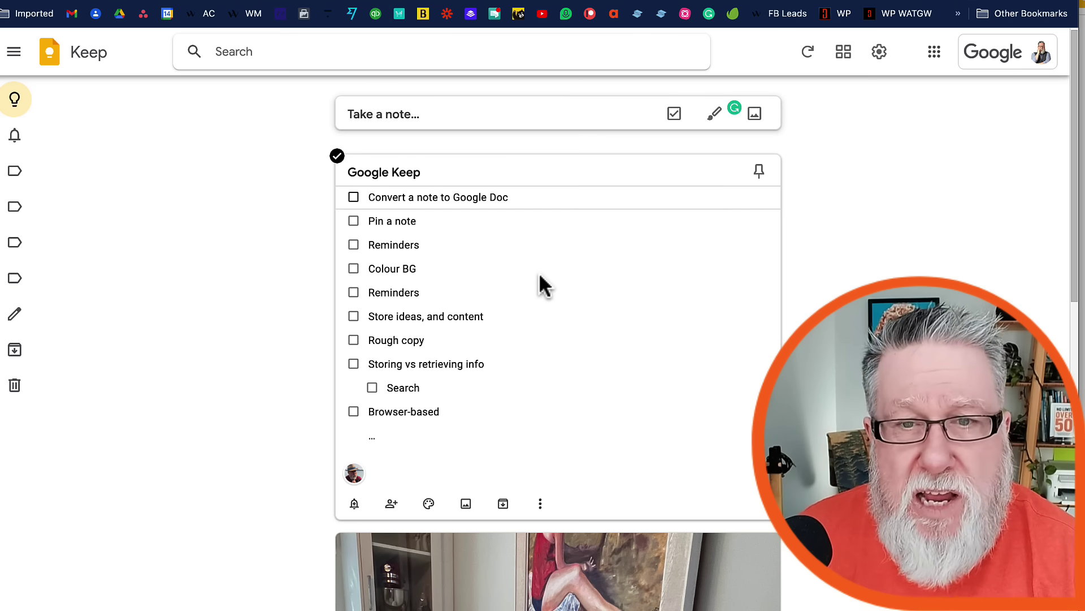
pyautogui.scroll(-2, 544, 492)
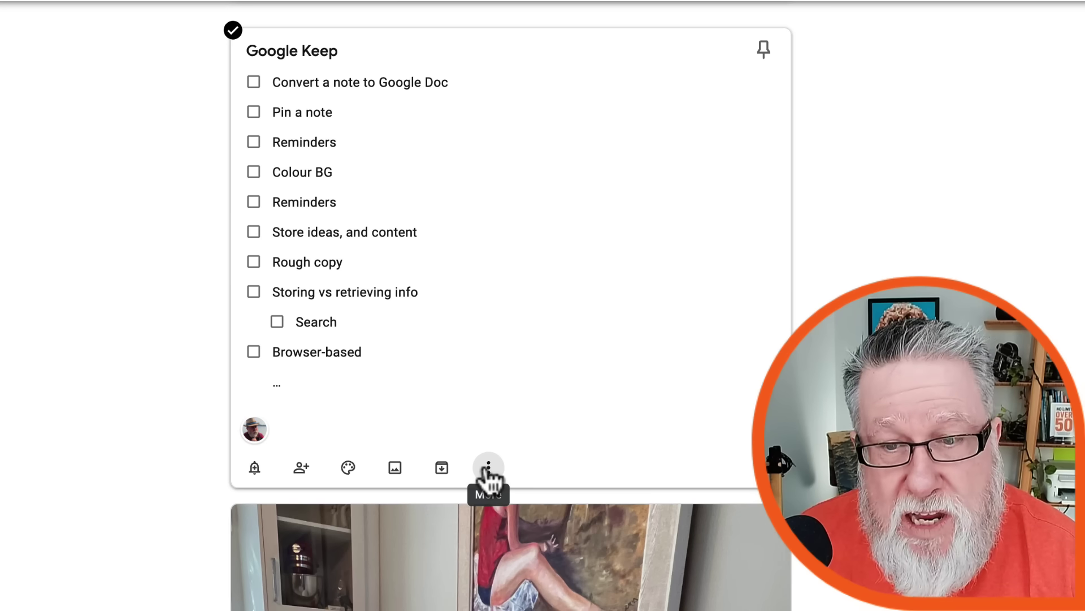
pyautogui.click(489, 468)
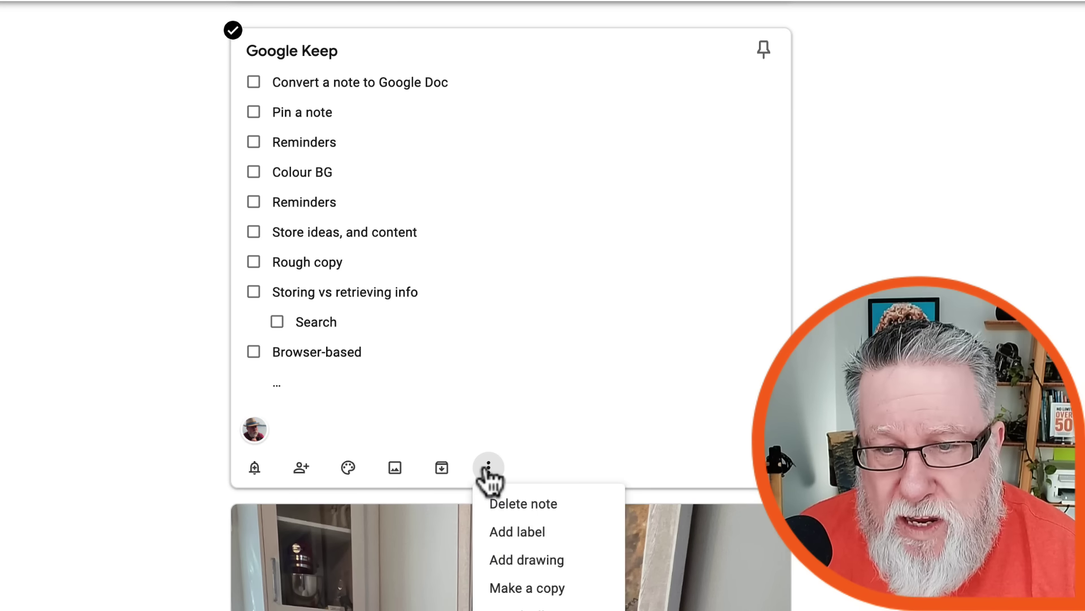
pyautogui.scroll(-2, 534, 534)
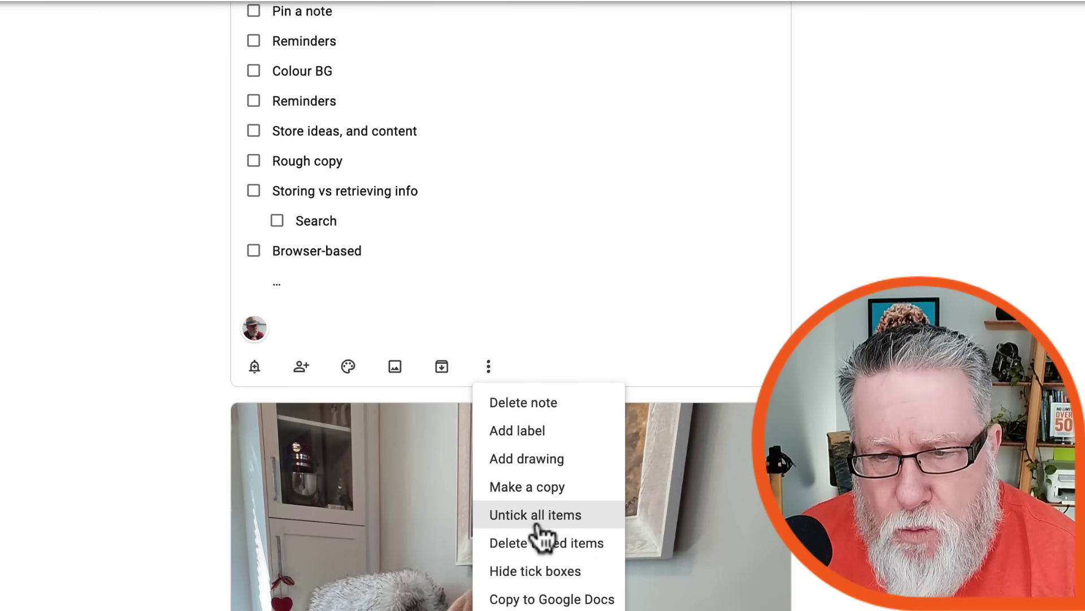
pyautogui.click(565, 571)
pyautogui.click(612, 333)
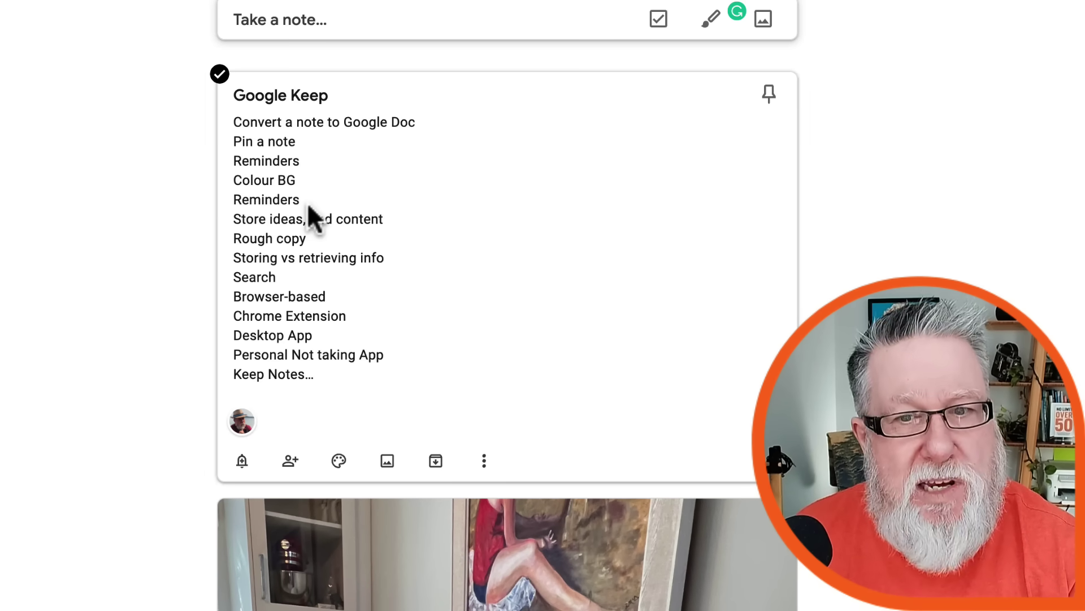
pyautogui.click(484, 460)
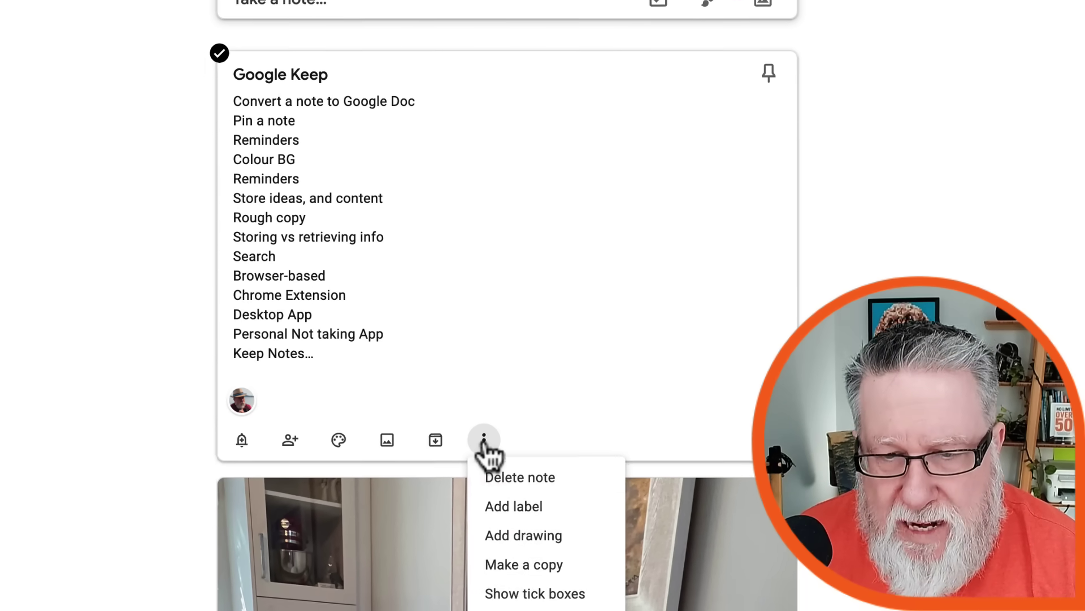
pyautogui.click(551, 591)
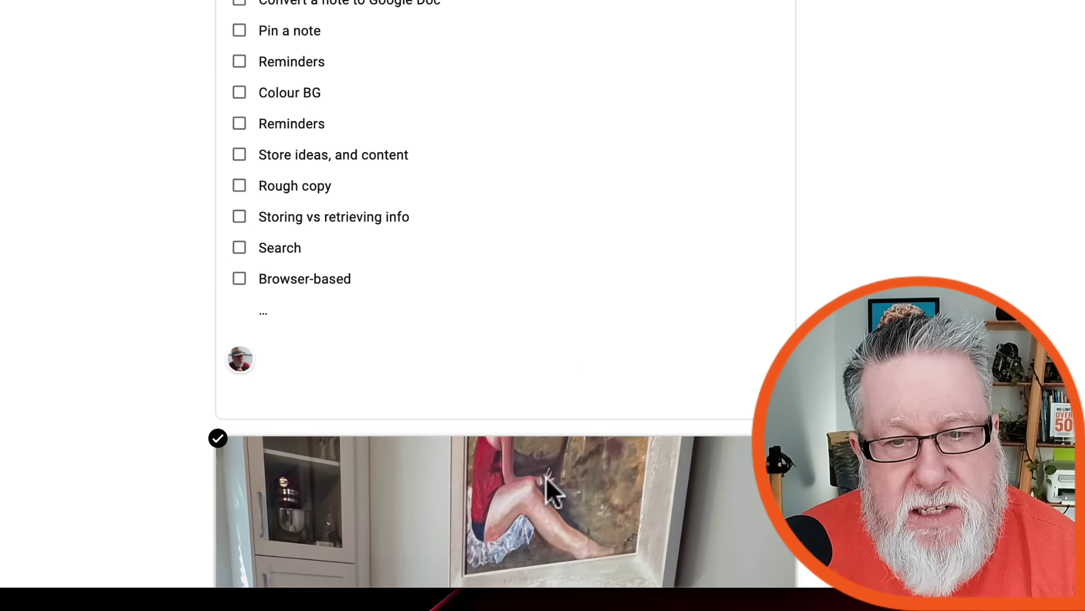
pyautogui.scroll(-2, 559, 351)
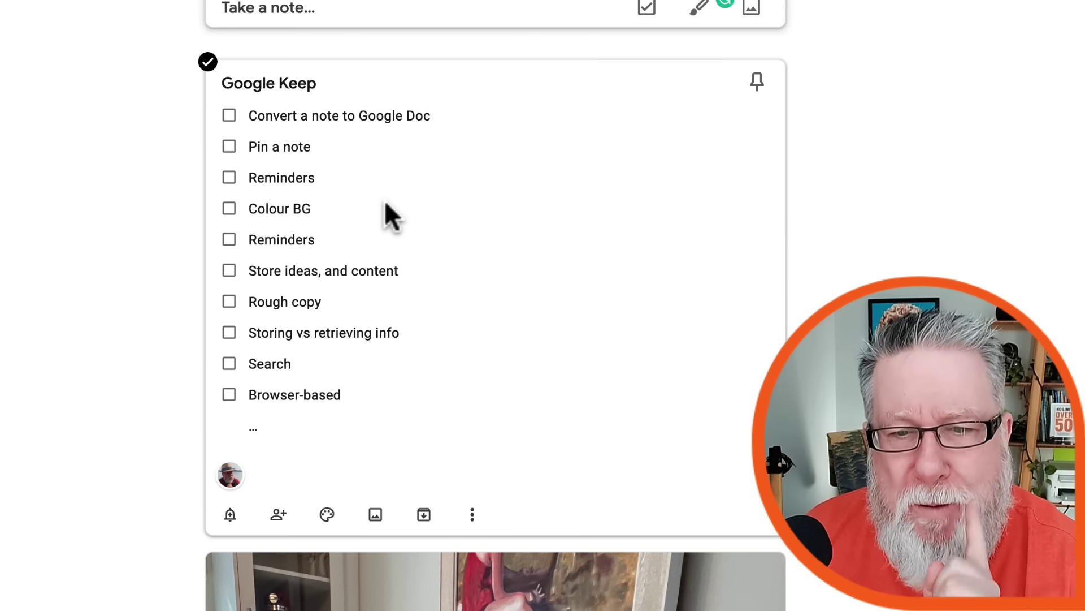
pyautogui.click(279, 514)
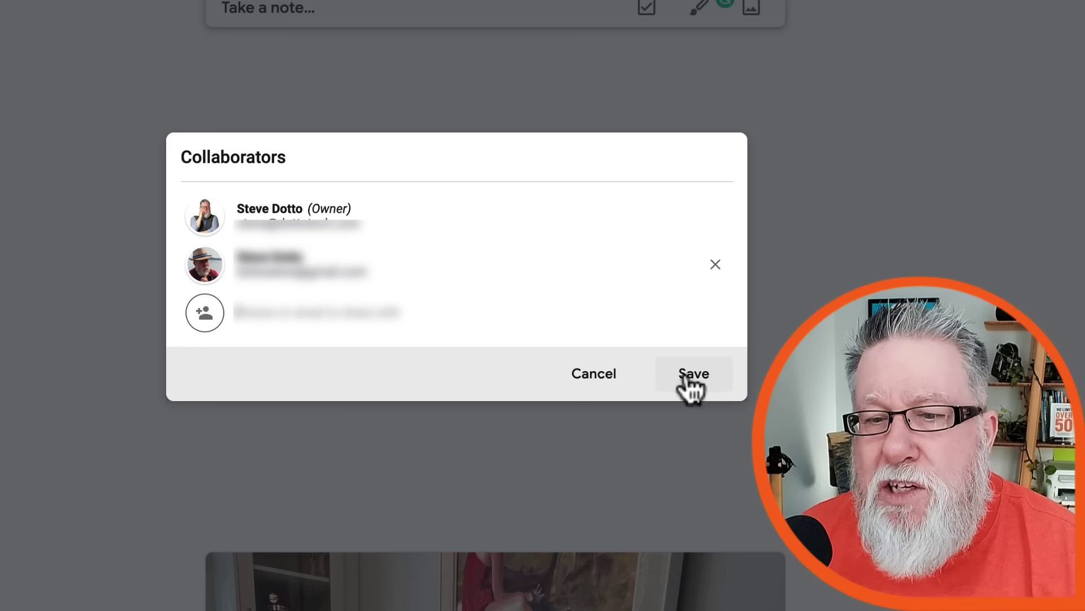
pyautogui.click(592, 385)
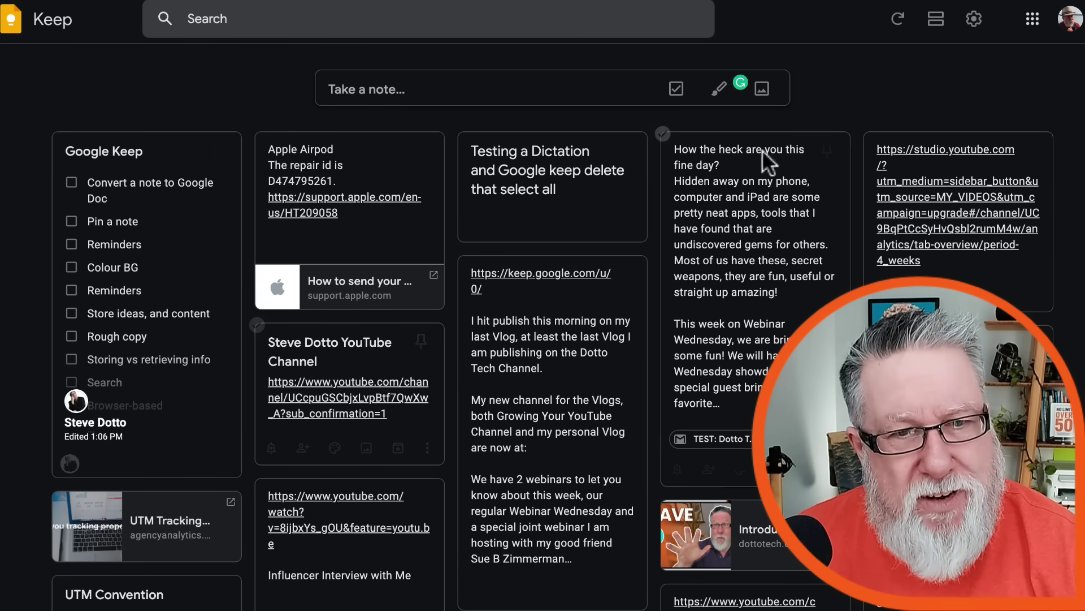
# Step: Switch to single-column list view and tick off Convert a note to Google Doc
pyautogui.click(936, 18)
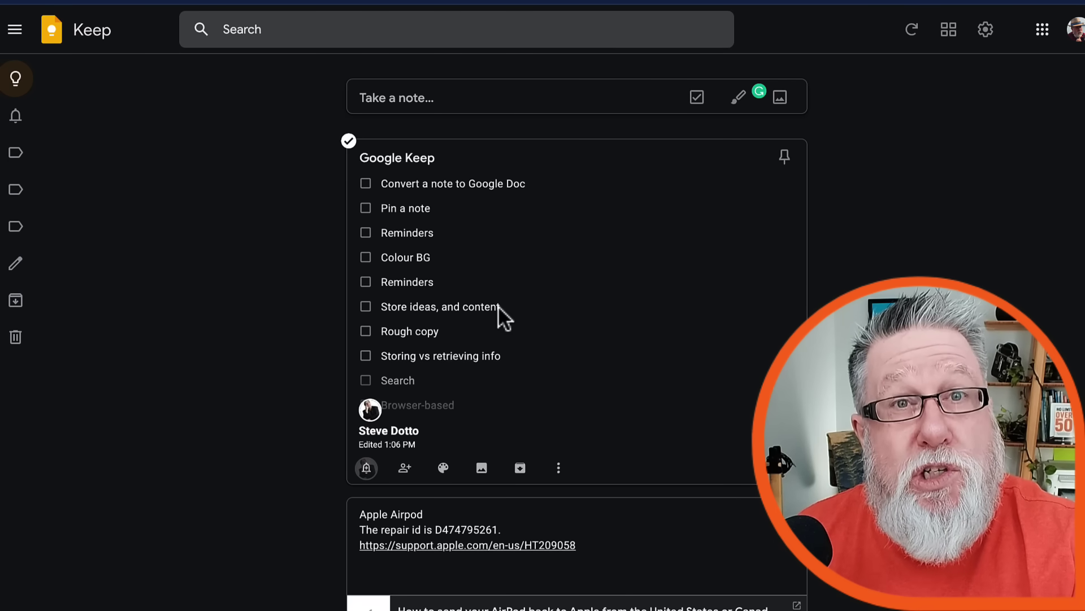
pyautogui.scroll(-1, 528, 348)
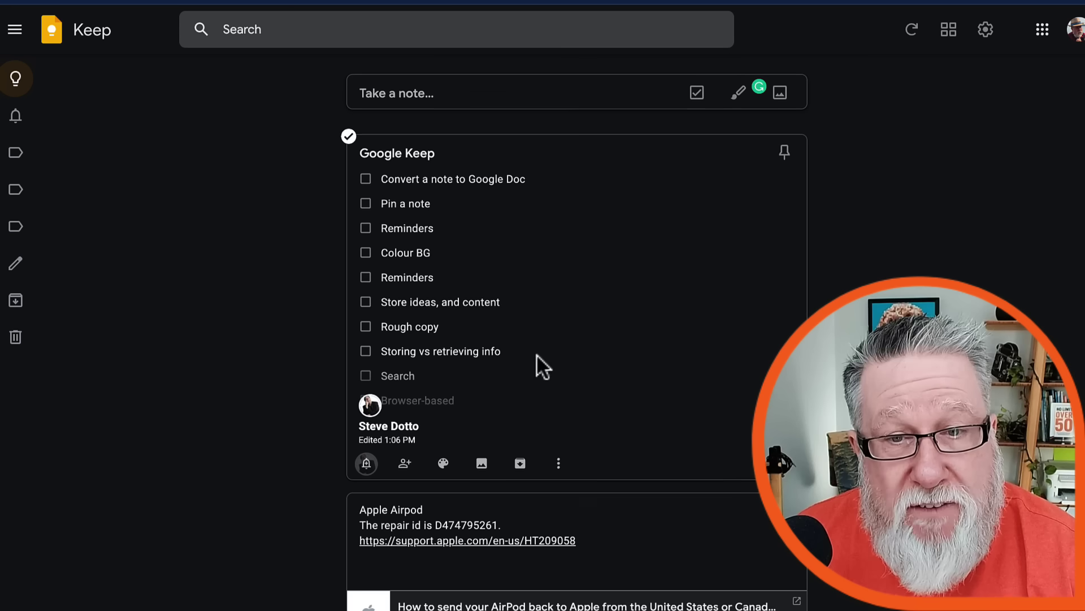
pyautogui.click(366, 178)
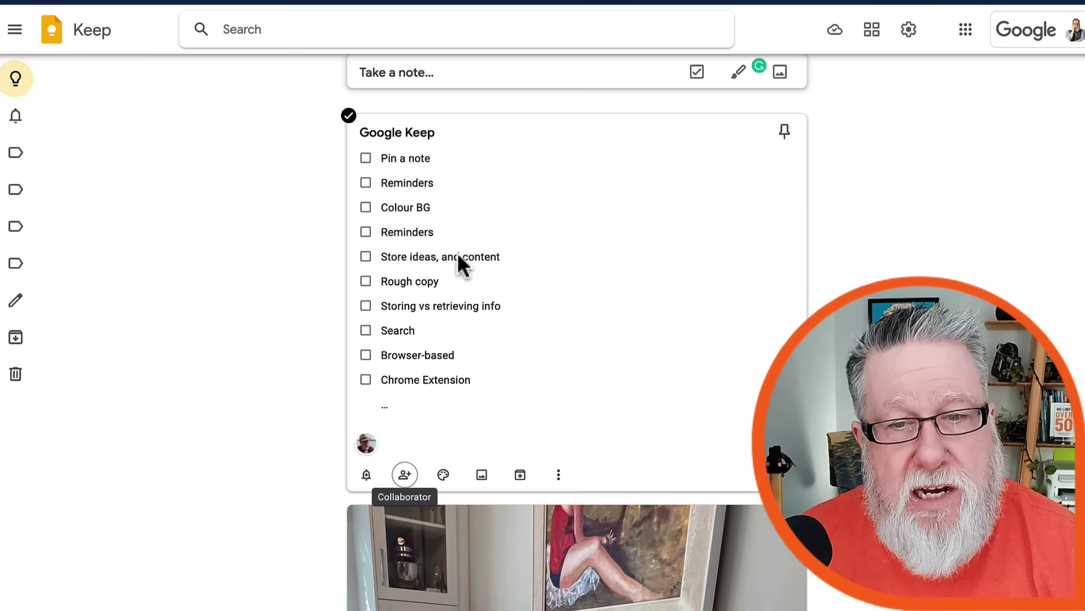
pyautogui.scroll(-2, 463, 266)
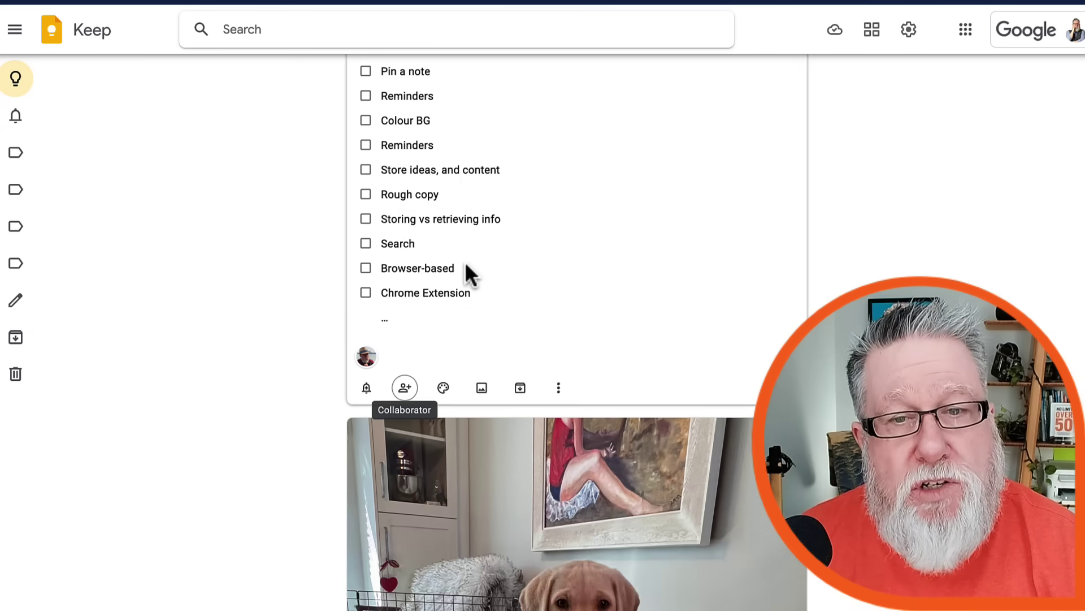
pyautogui.scroll(2, 463, 265)
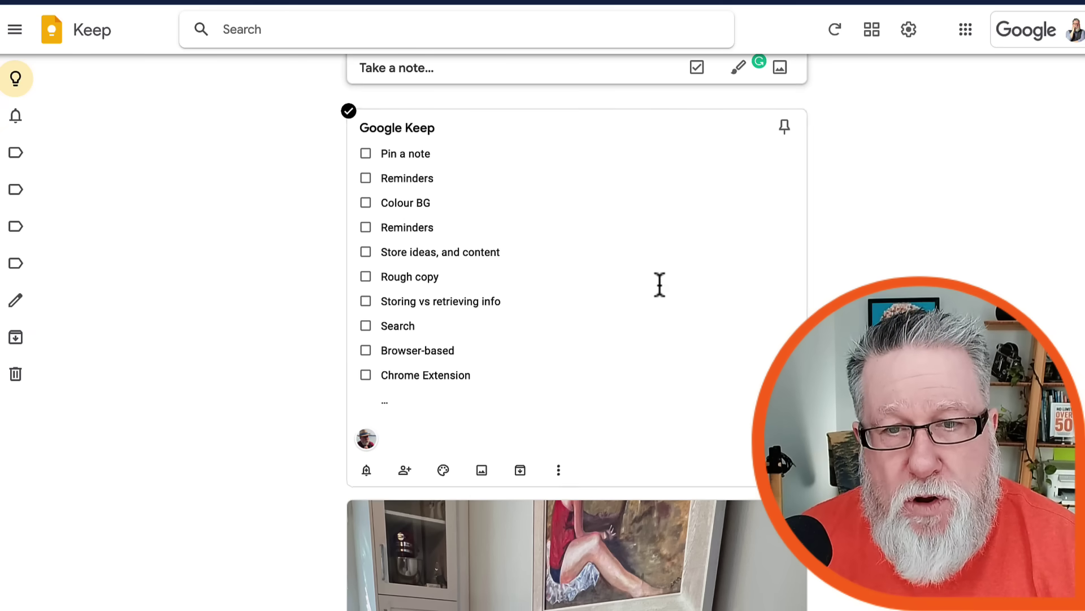
pyautogui.click(659, 285)
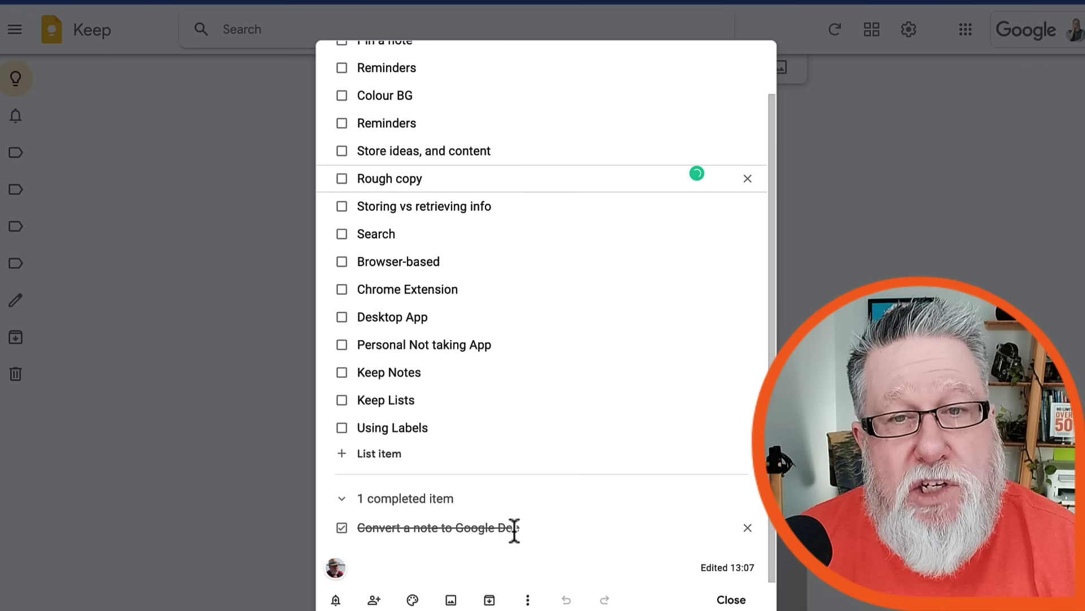
pyautogui.press('Escape')
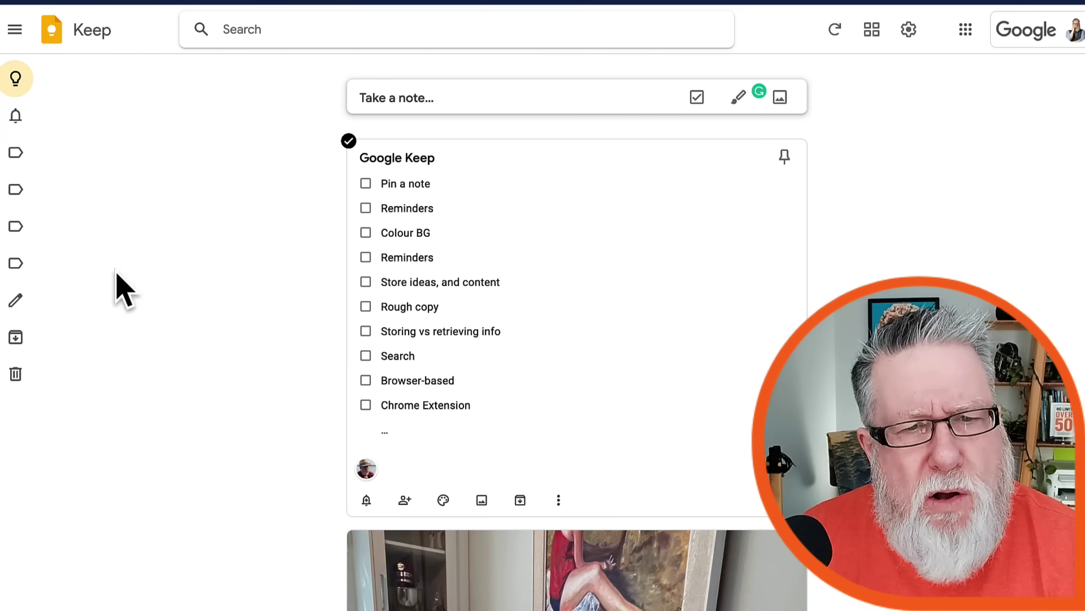
# Step: Change the Google Keep checklist's background colour to yellow
pyautogui.scroll(-5, 546, 396)
pyautogui.scroll(3, 508, 375)
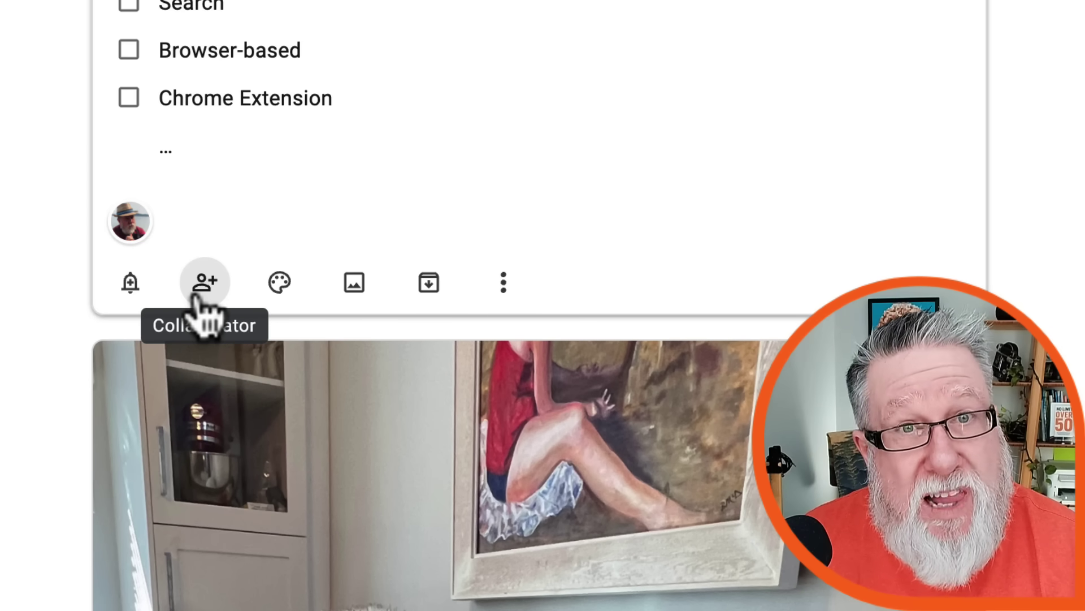
pyautogui.click(281, 297)
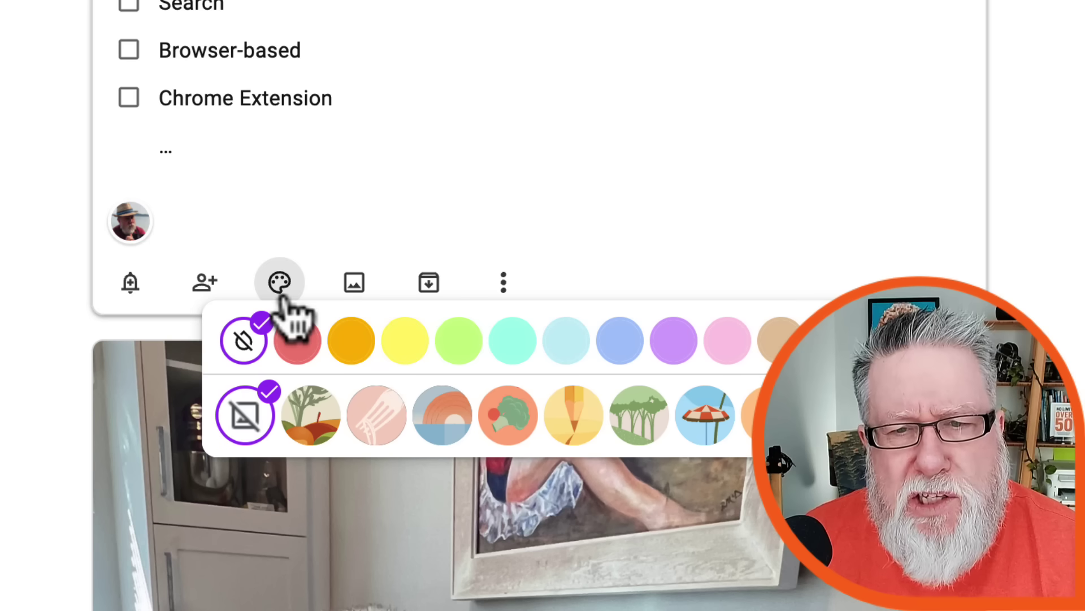
pyautogui.click(419, 345)
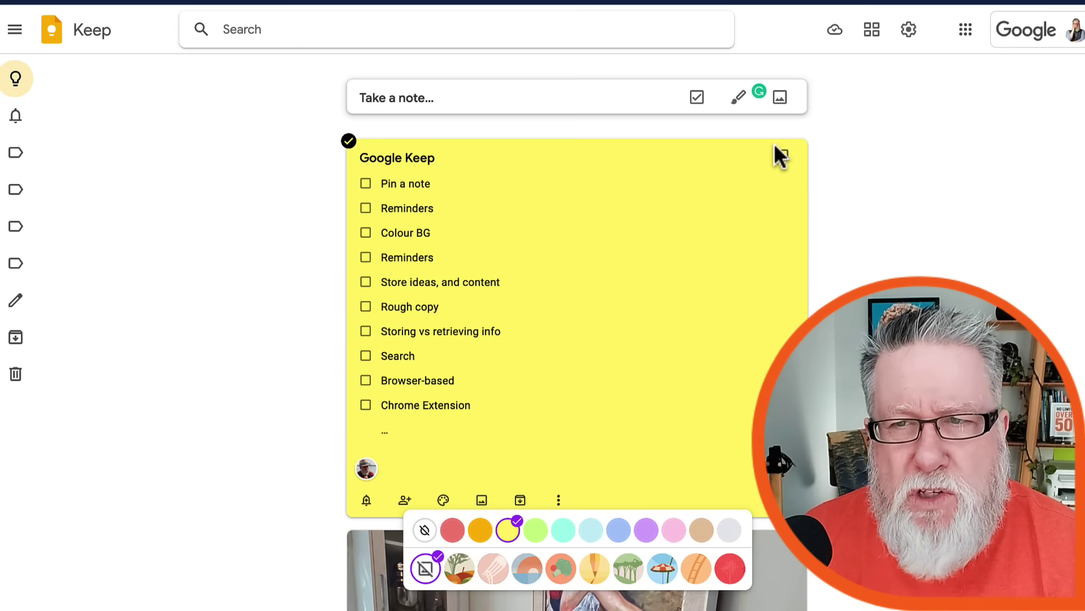
# Step: Switch back to single-column list view and tick off Colour BG
pyautogui.click(872, 30)
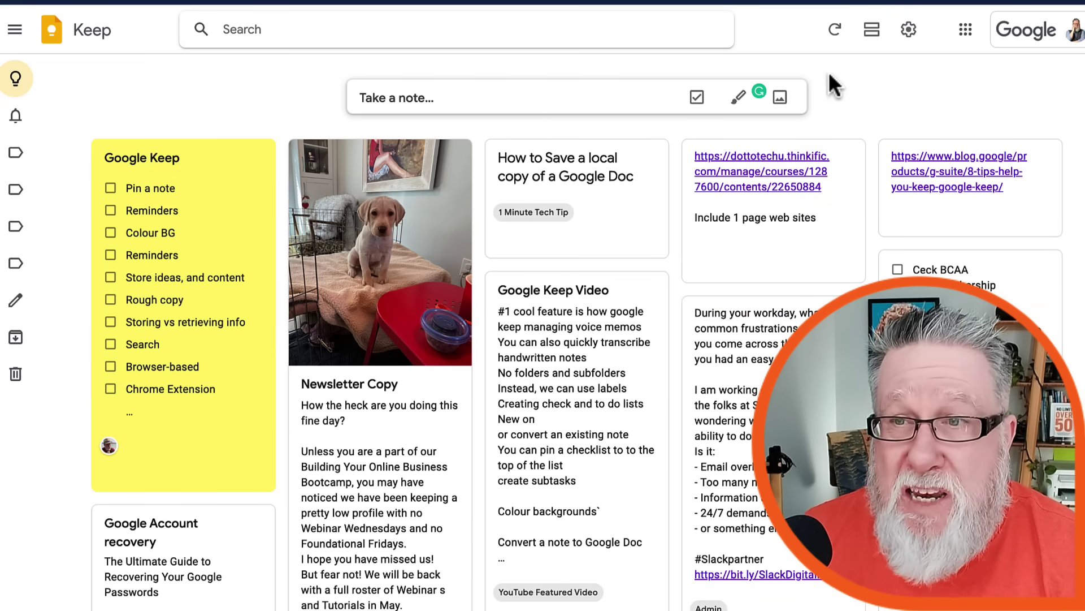
pyautogui.click(874, 35)
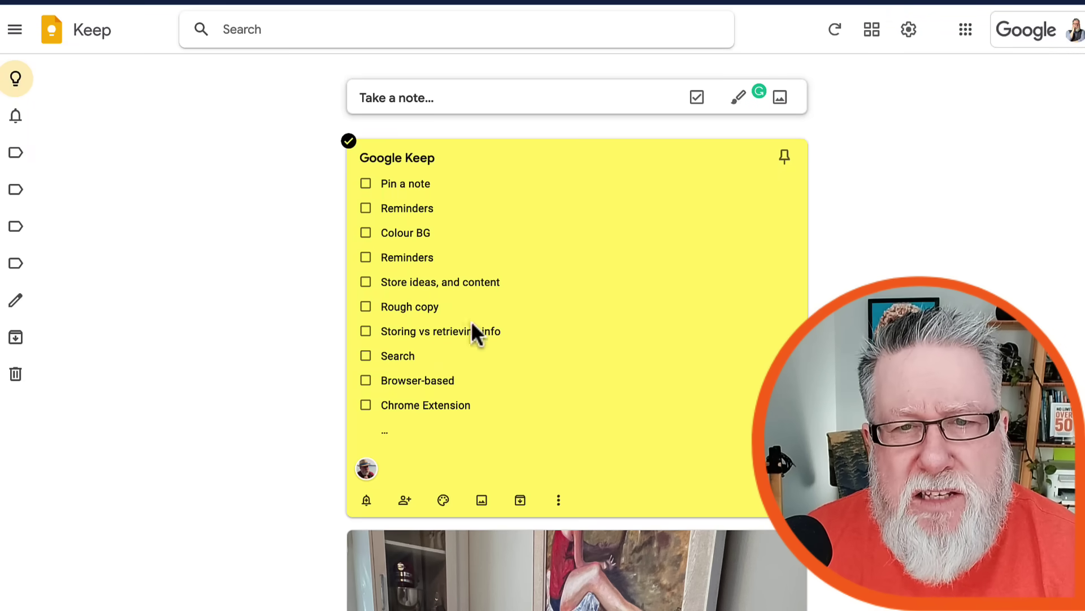
pyautogui.click(366, 233)
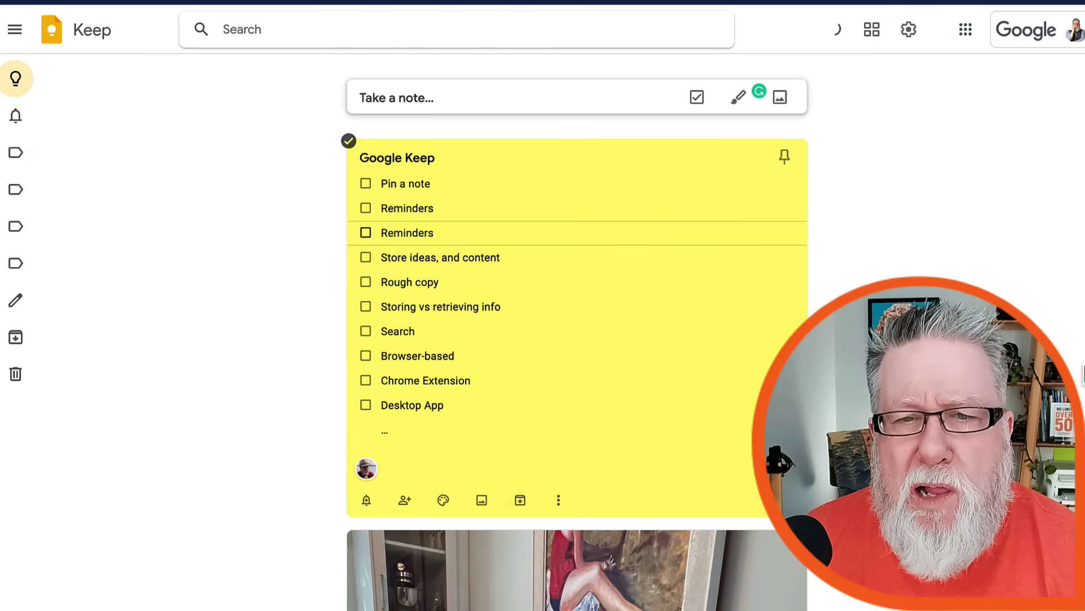
# Step: Show the Remind me options for the yellow Google Keep checklist
pyautogui.click(367, 500)
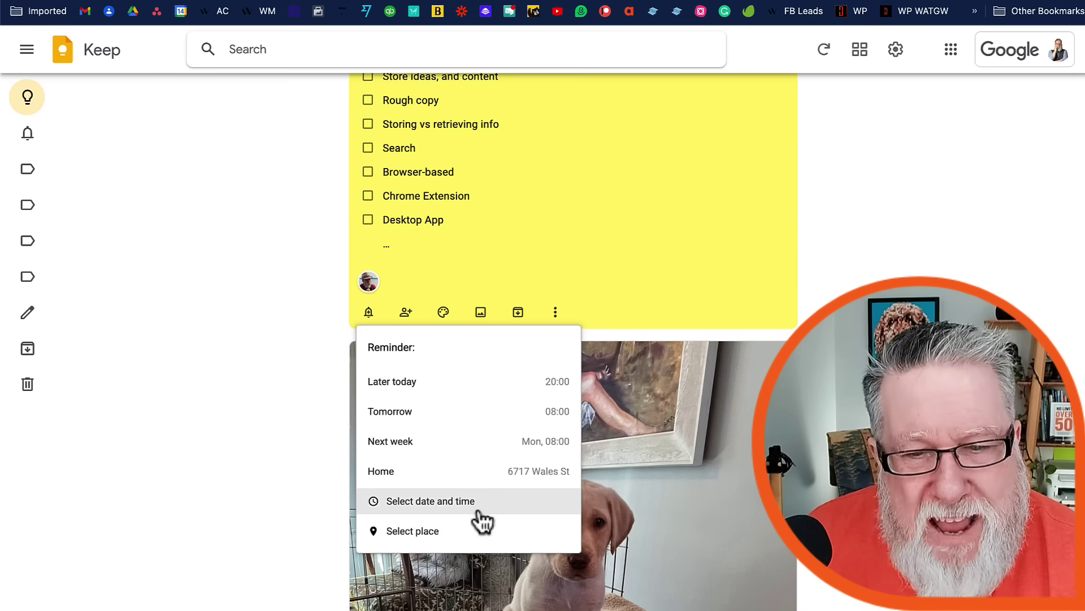
# Step: Choose a place-based reminder and search for 'london drugs la' as the location
pyautogui.click(459, 536)
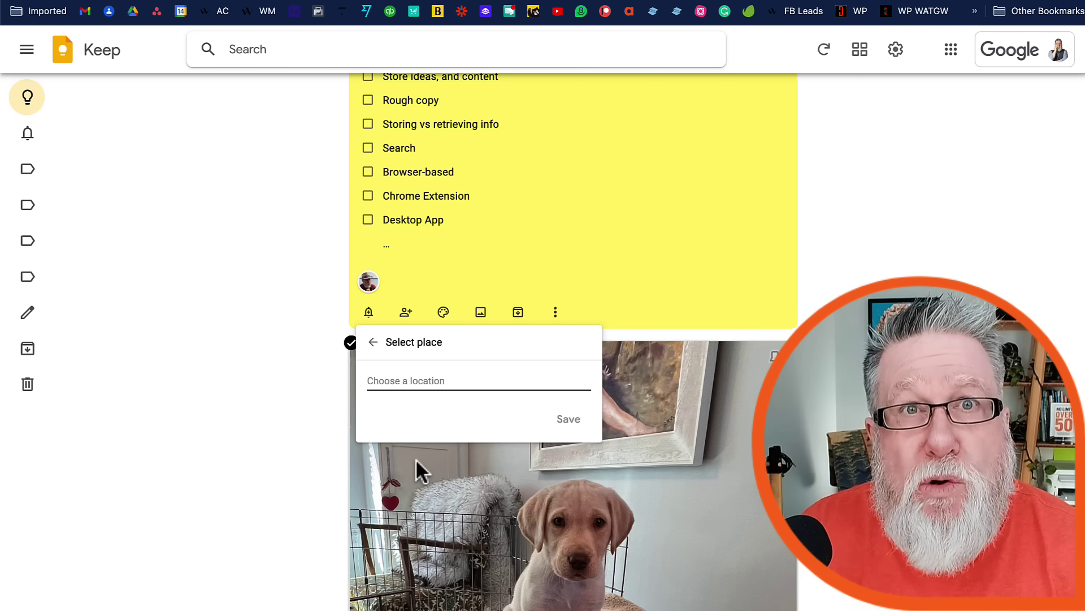
pyautogui.write('lond')
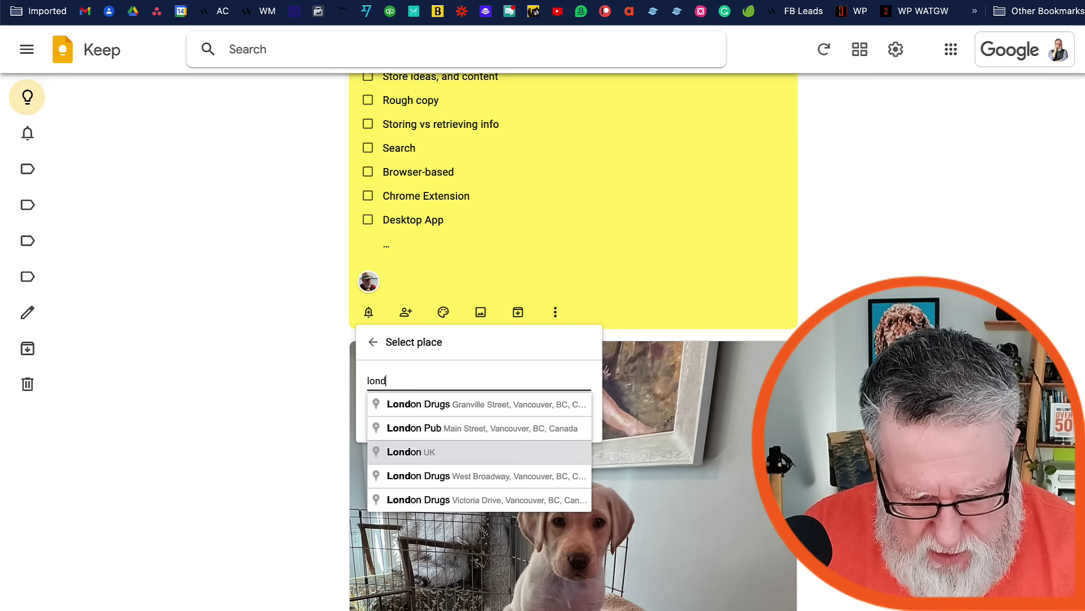
pyautogui.write('r')
pyautogui.press('BackSpace')
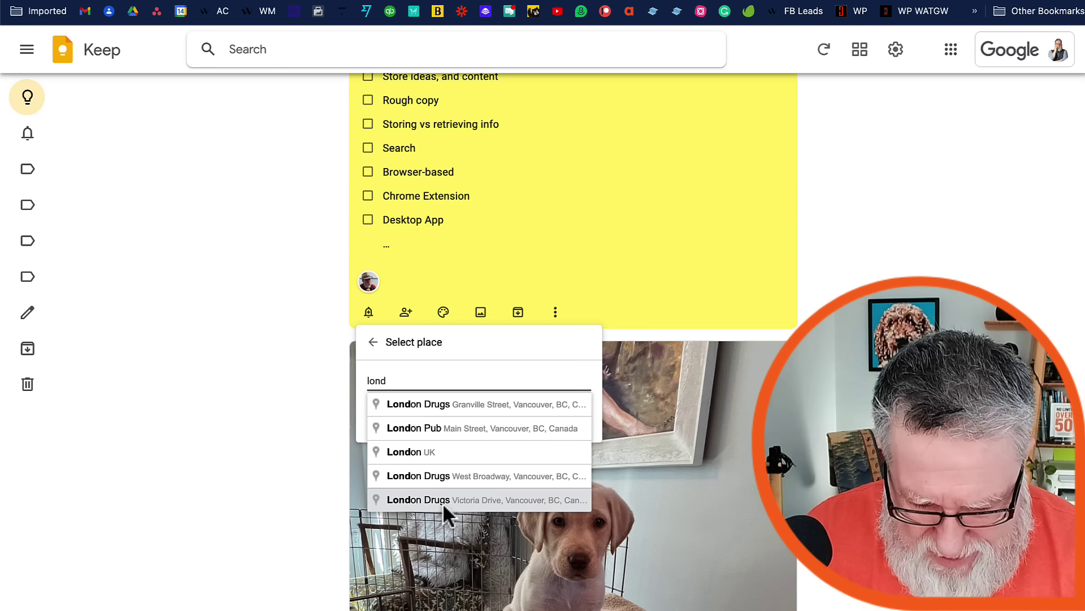
pyautogui.write('on')
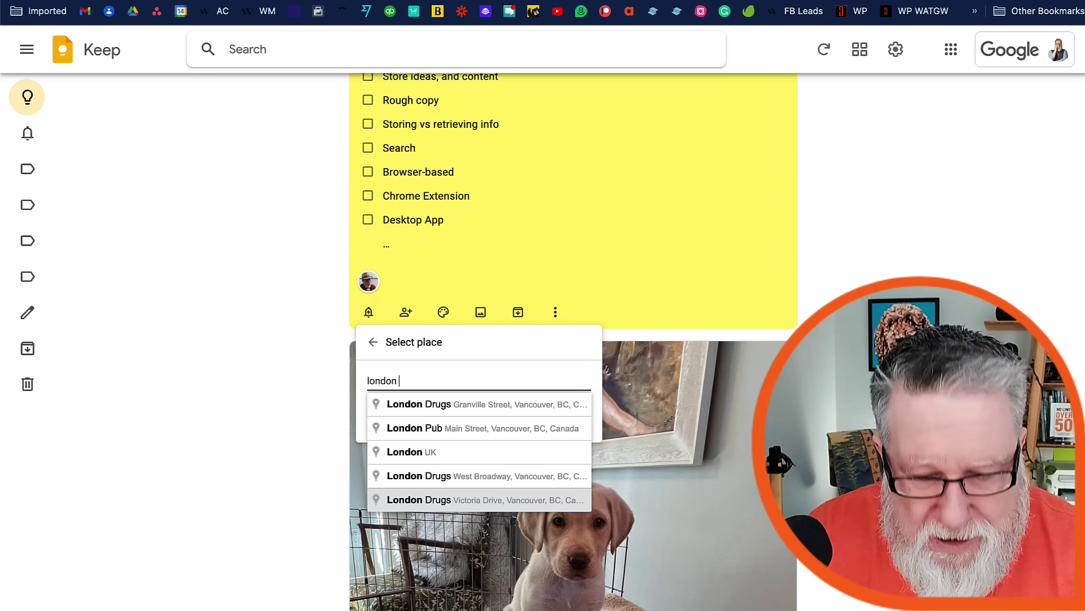
pyautogui.write(' drugs la')
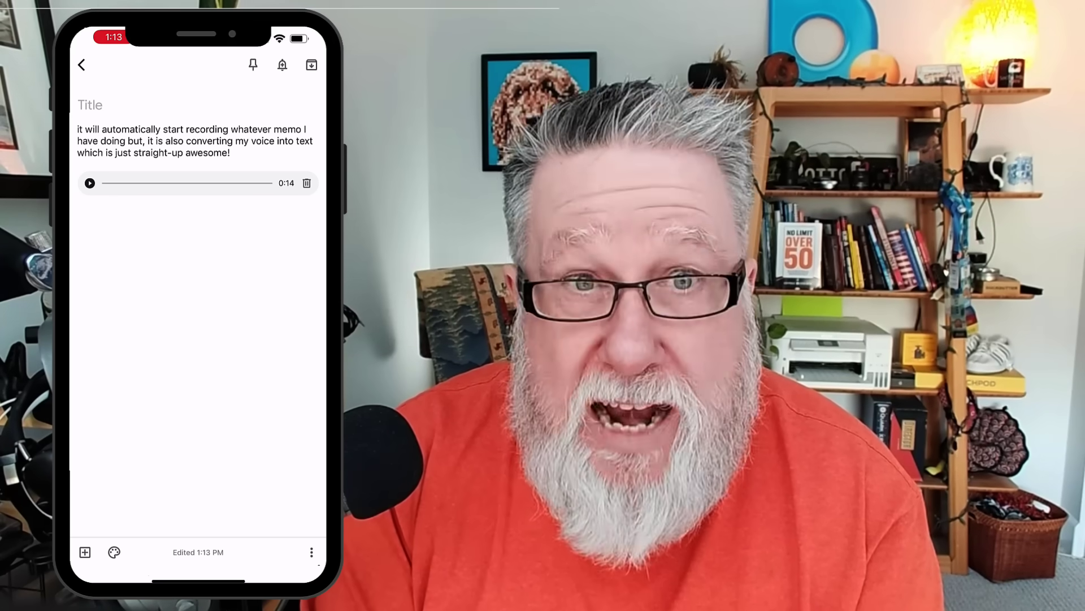
# Step: Title the dictated voice note 'Aware idea' and save it to the notes list
pyautogui.click(90, 105)
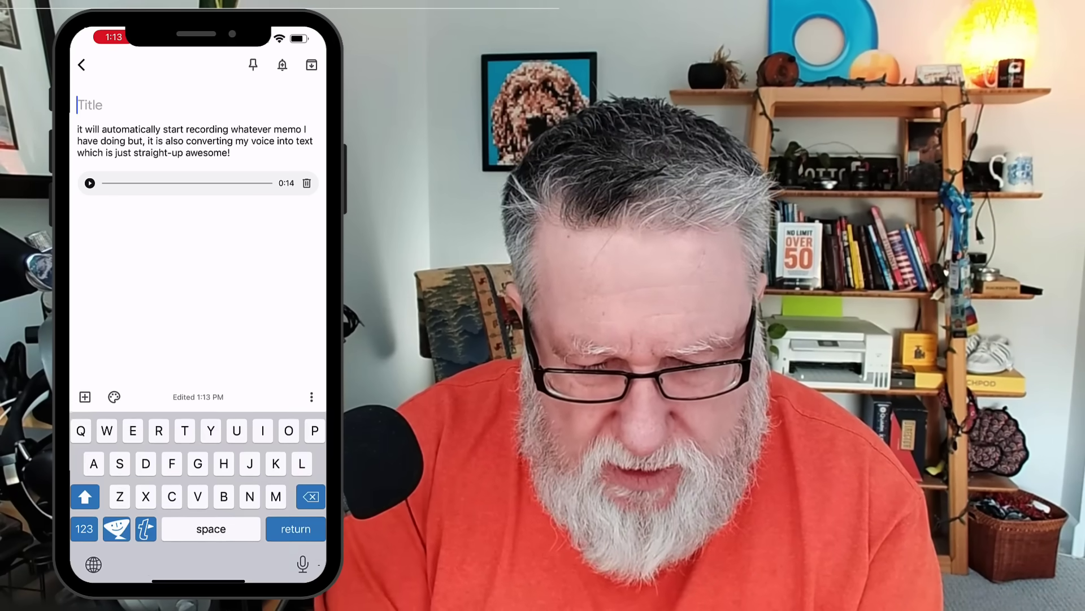
pyautogui.write('A')
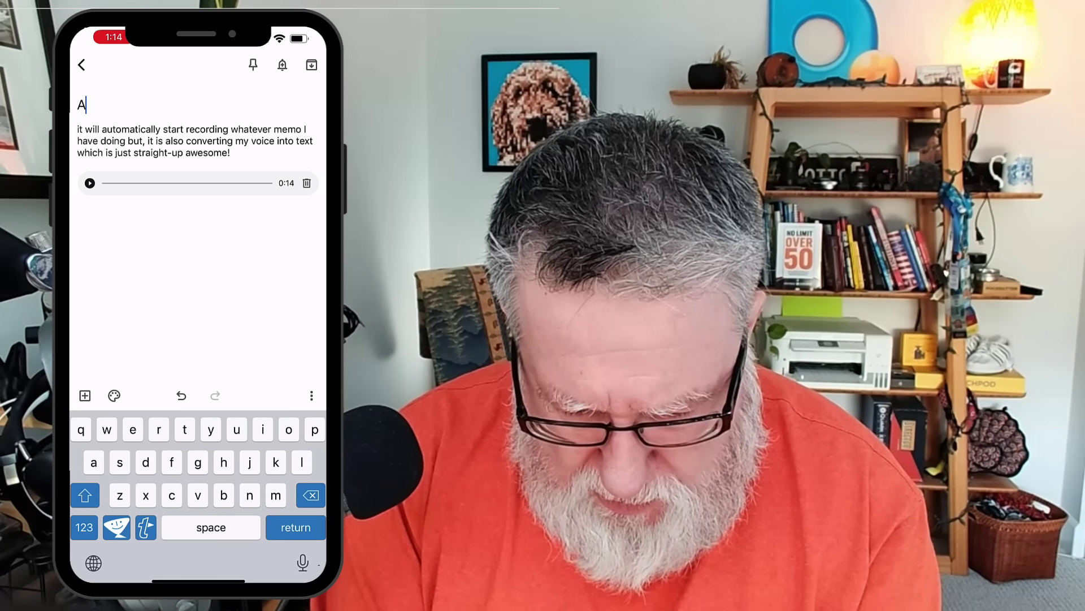
pyautogui.write('waom')
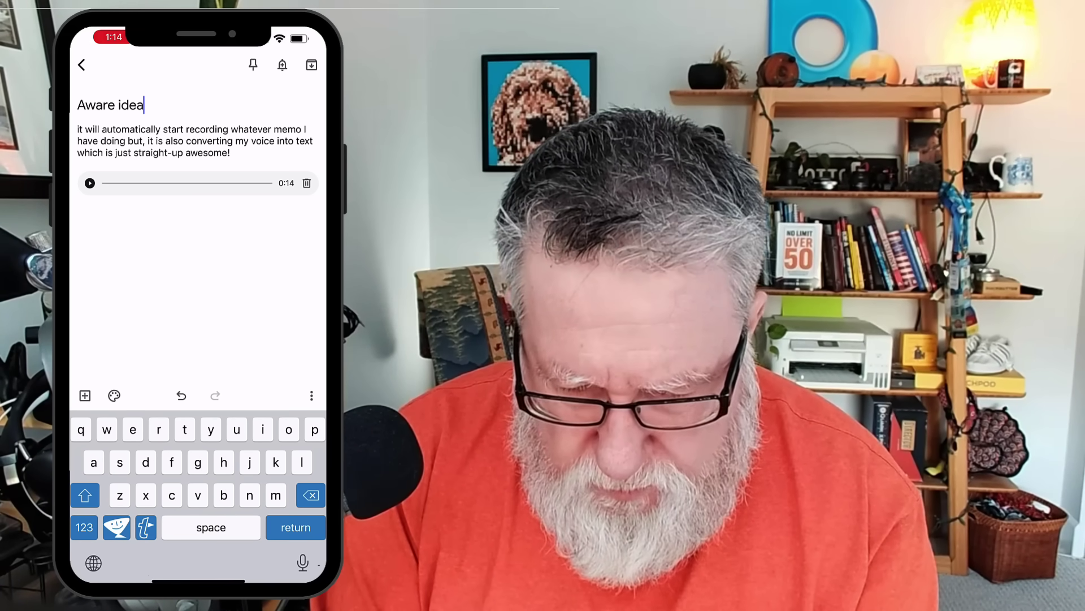
pyautogui.press('shift')
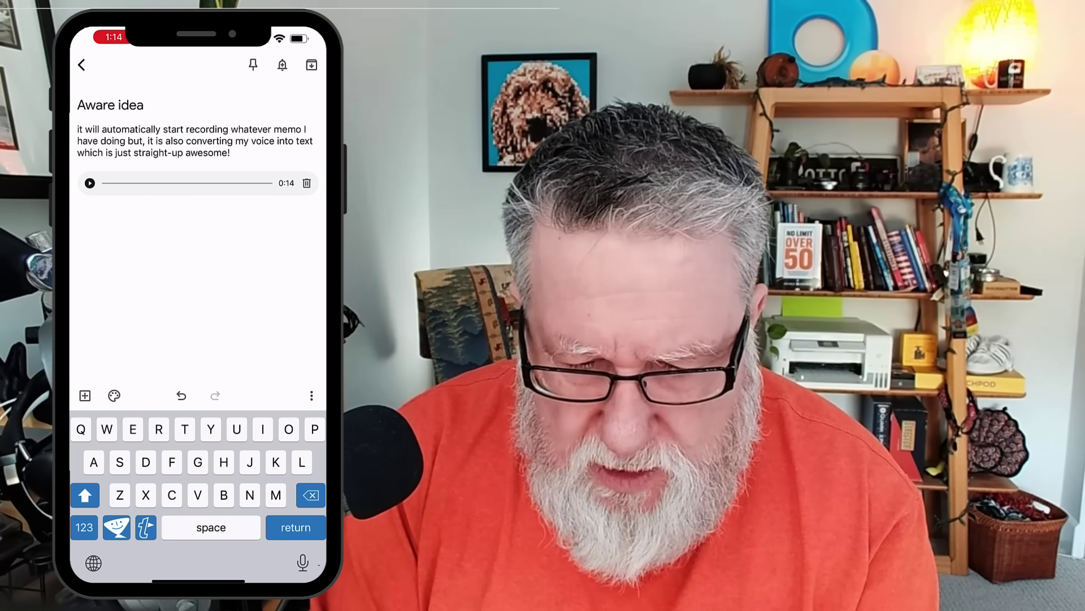
pyautogui.click(82, 65)
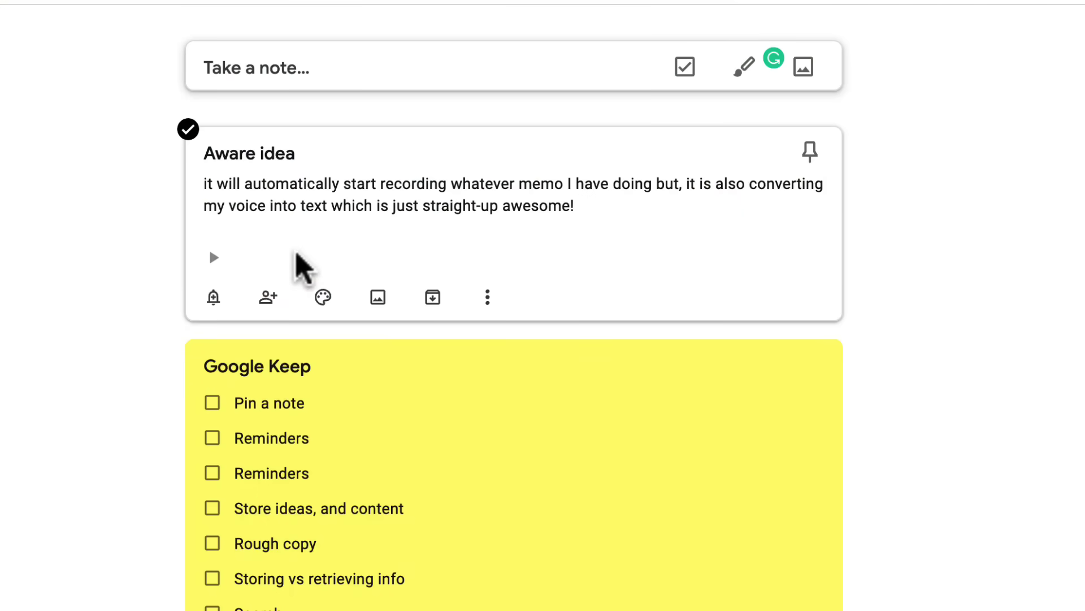
# Step: Open the synced Aware idea note on desktop and reveal its voice recording's playback controls
pyautogui.click(211, 267)
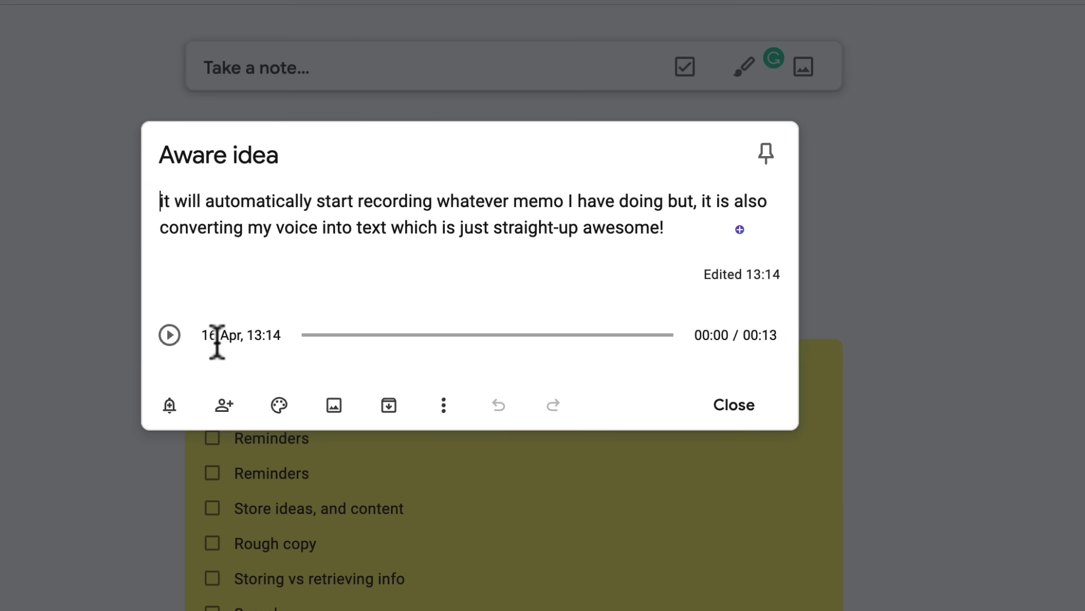
pyautogui.click(171, 338)
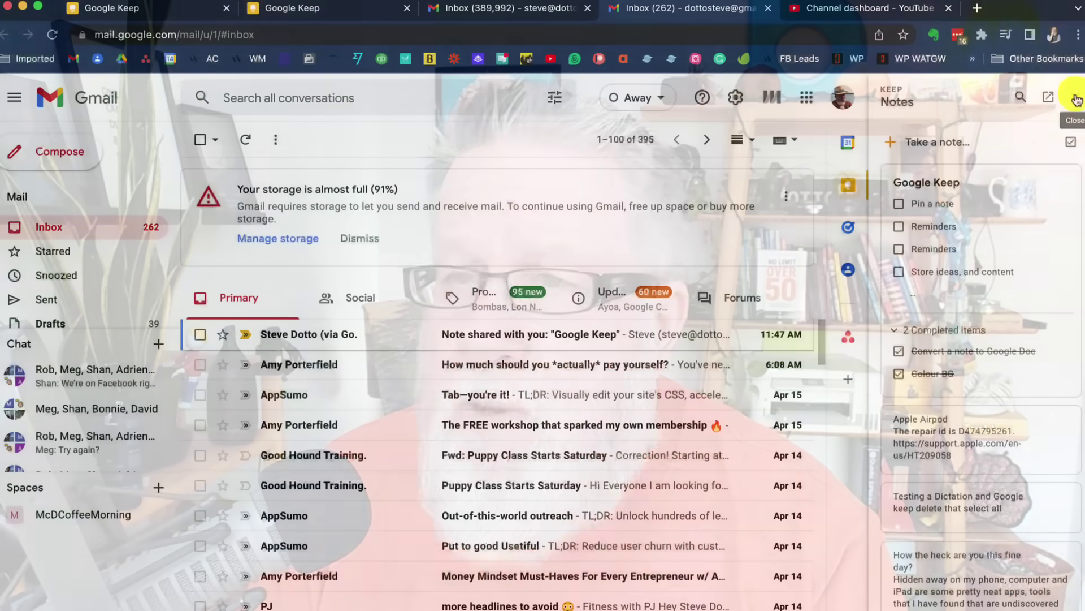
# Step: Close the Keep and Calendar side panels and open the 'Note shared with you: Google Keep' email
pyautogui.click(1075, 96)
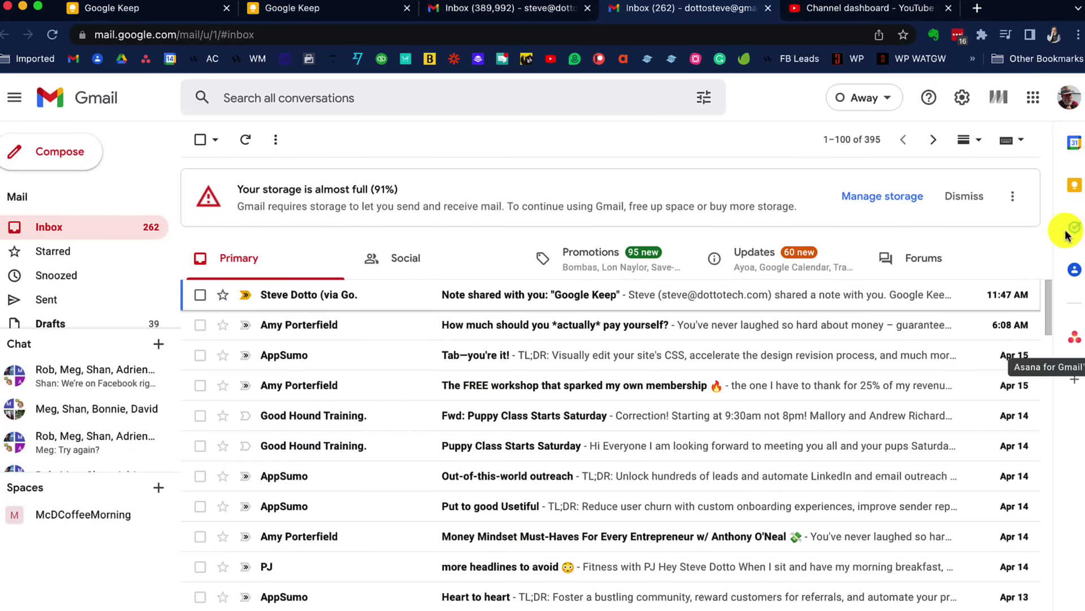
pyautogui.click(1076, 152)
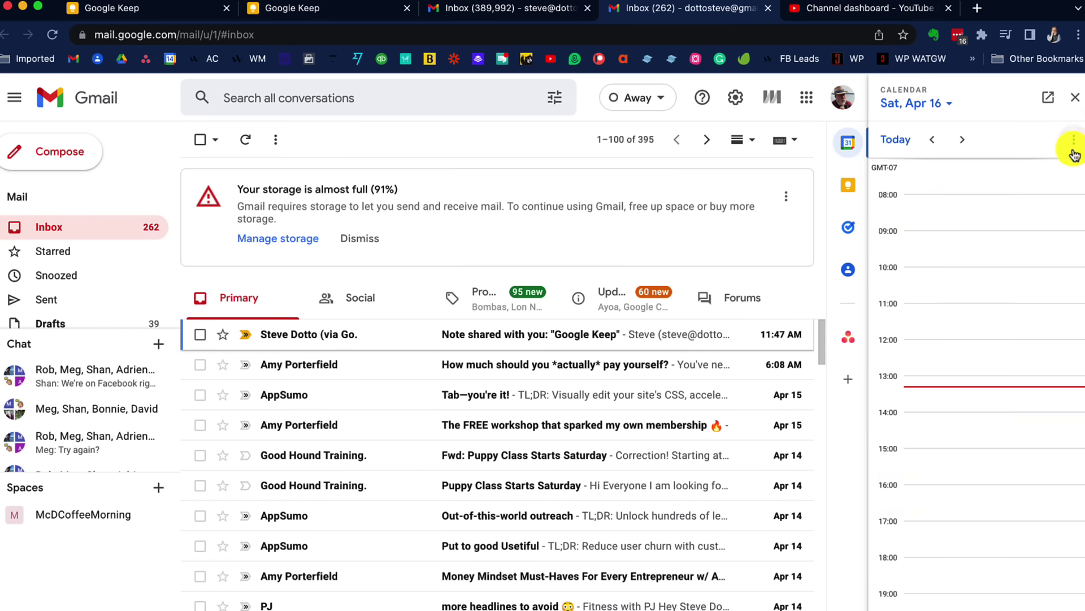
pyautogui.click(1075, 97)
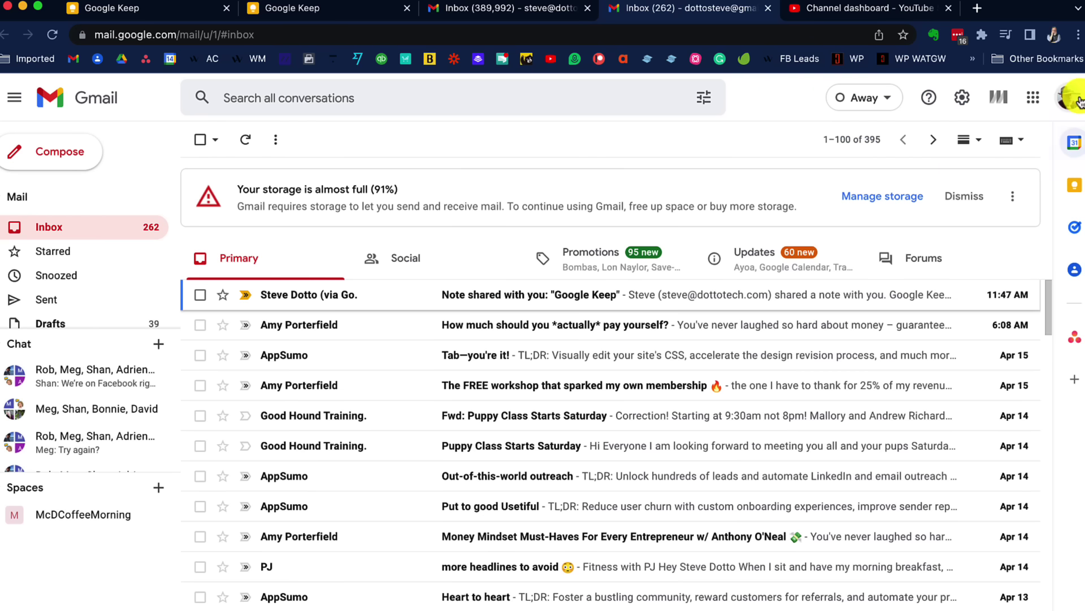
pyautogui.click(537, 303)
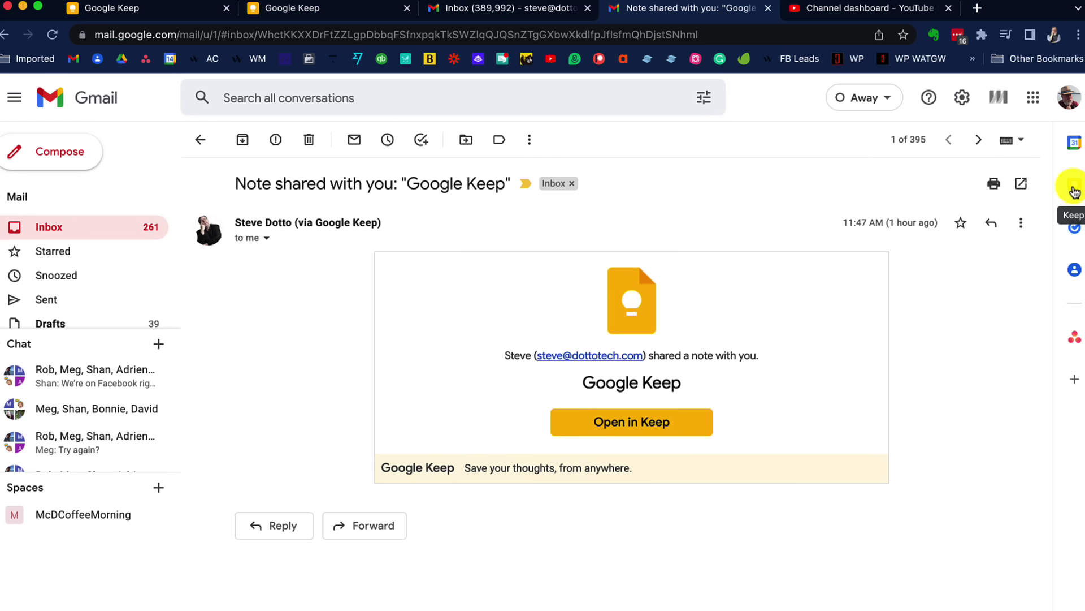
# Step: From Gmail's Keep sidebar, add an 'Interesting note' linked to this email, then view it in Google Keep
pyautogui.click(1073, 188)
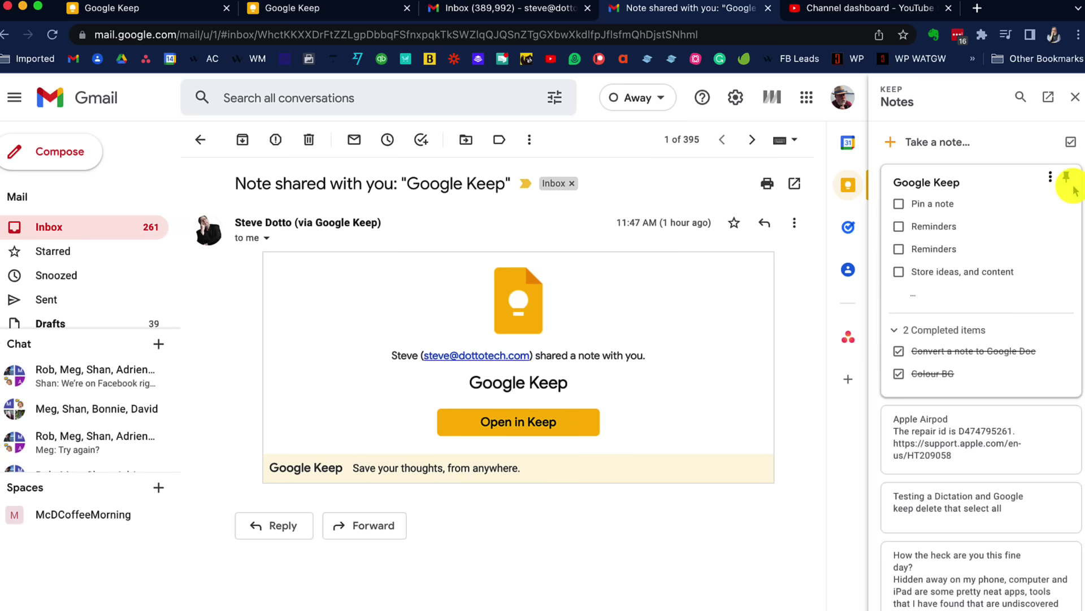
pyautogui.click(939, 147)
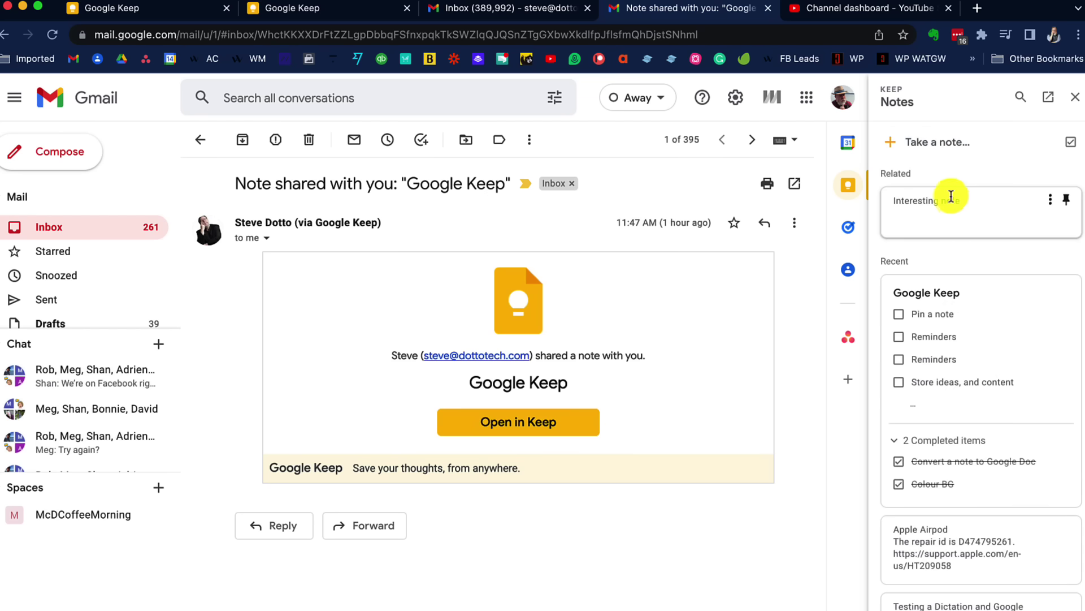
pyautogui.click(351, 8)
pyautogui.click(151, 17)
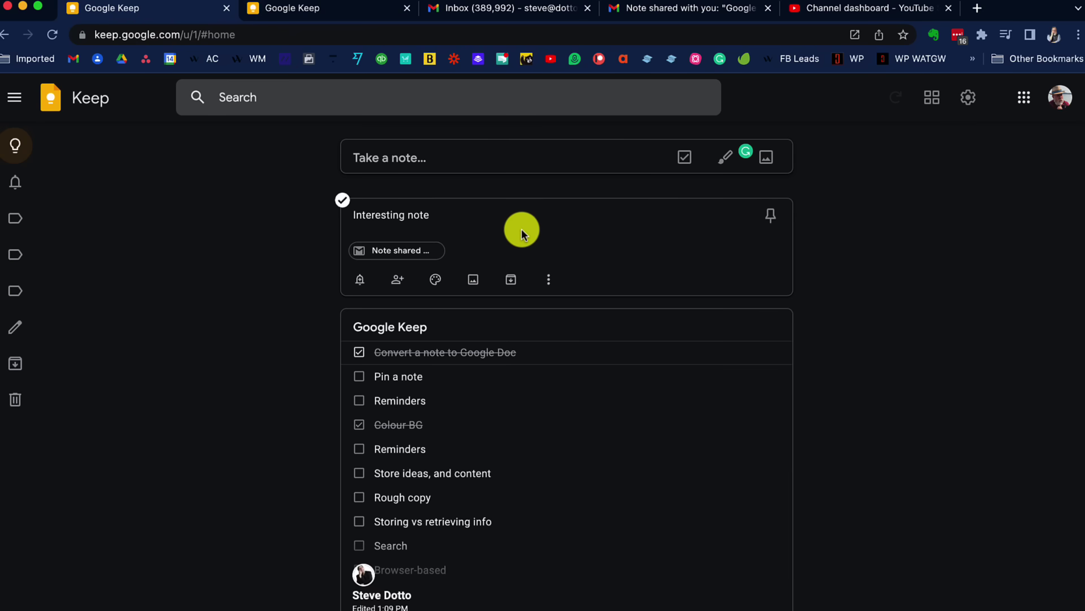
# Step: Open the Interesting note and follow its email chip to the original shared-note message
pyautogui.click(521, 228)
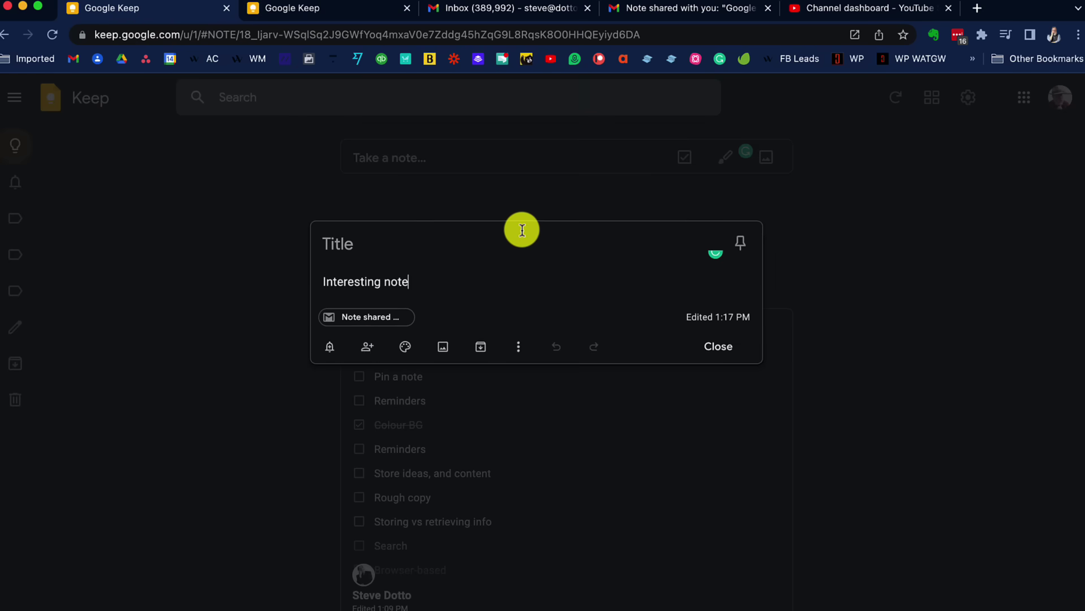
pyautogui.click(368, 319)
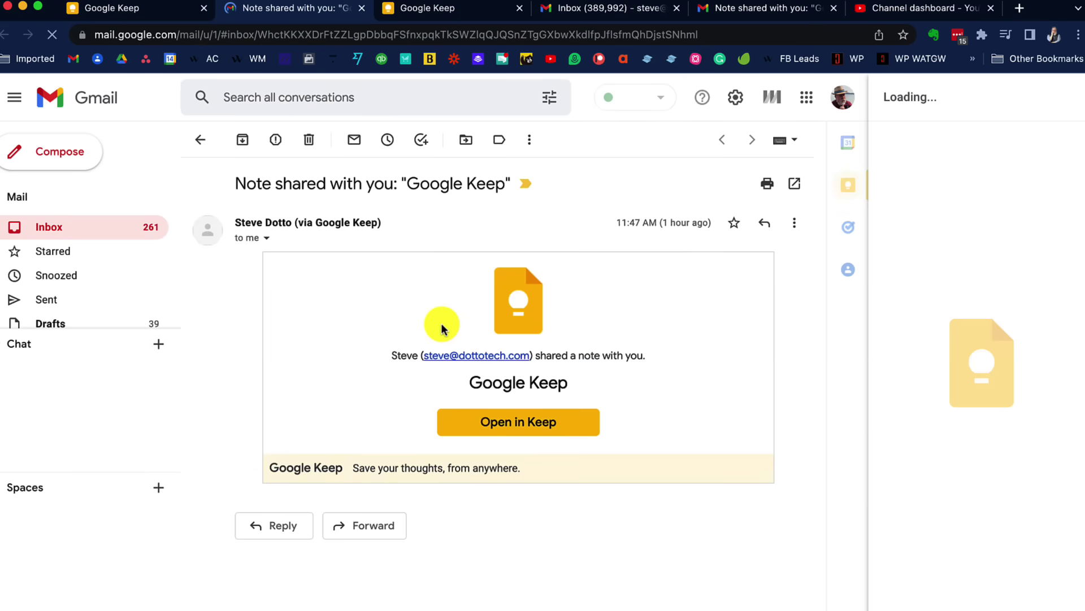